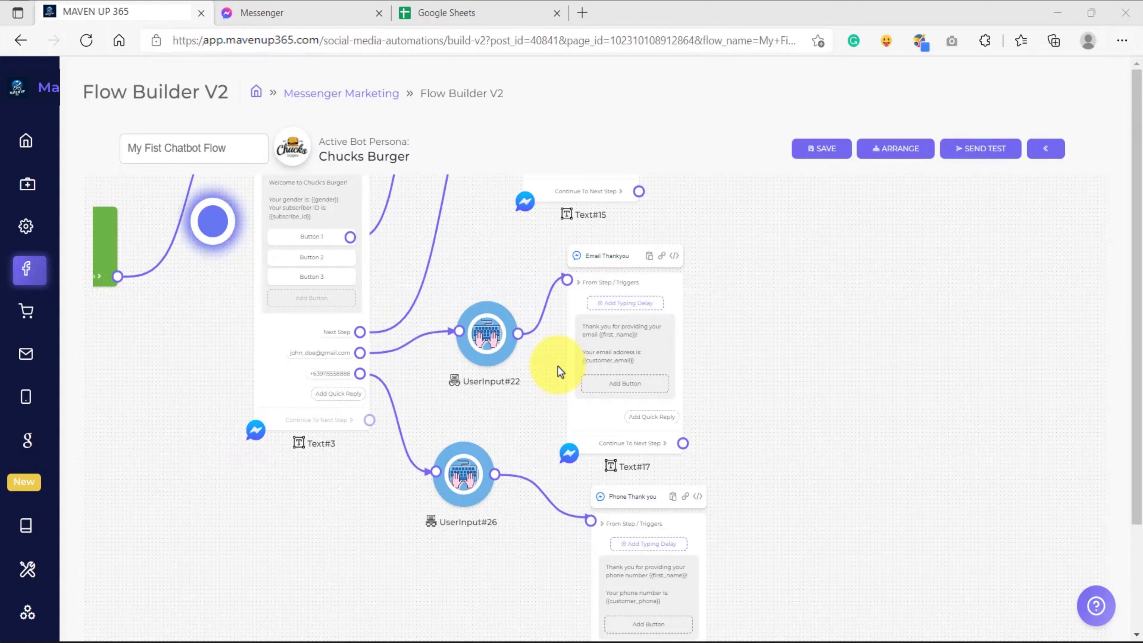
Switch to Google Sheets and create a blank spreadsheet
left_click(452, 5)
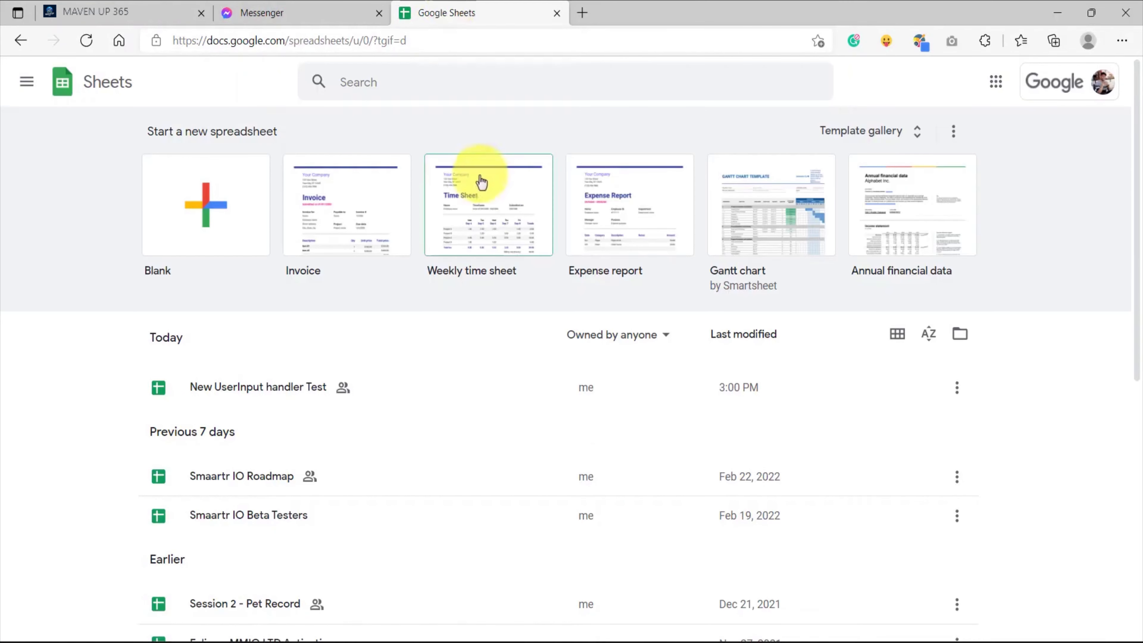
left_click(103, 108)
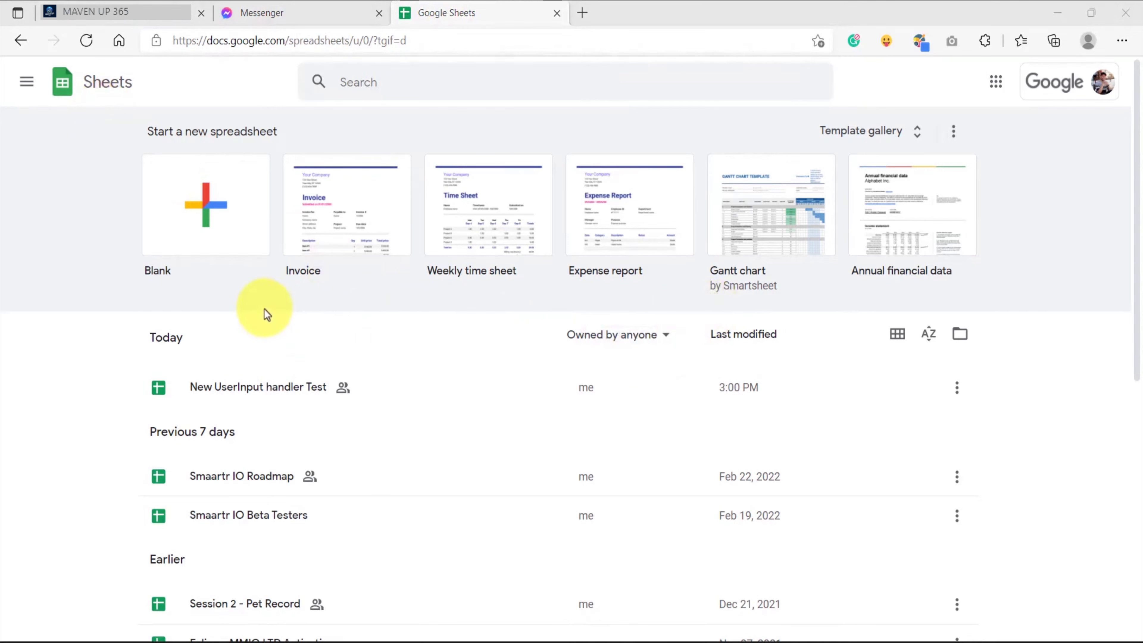
left_click(208, 222)
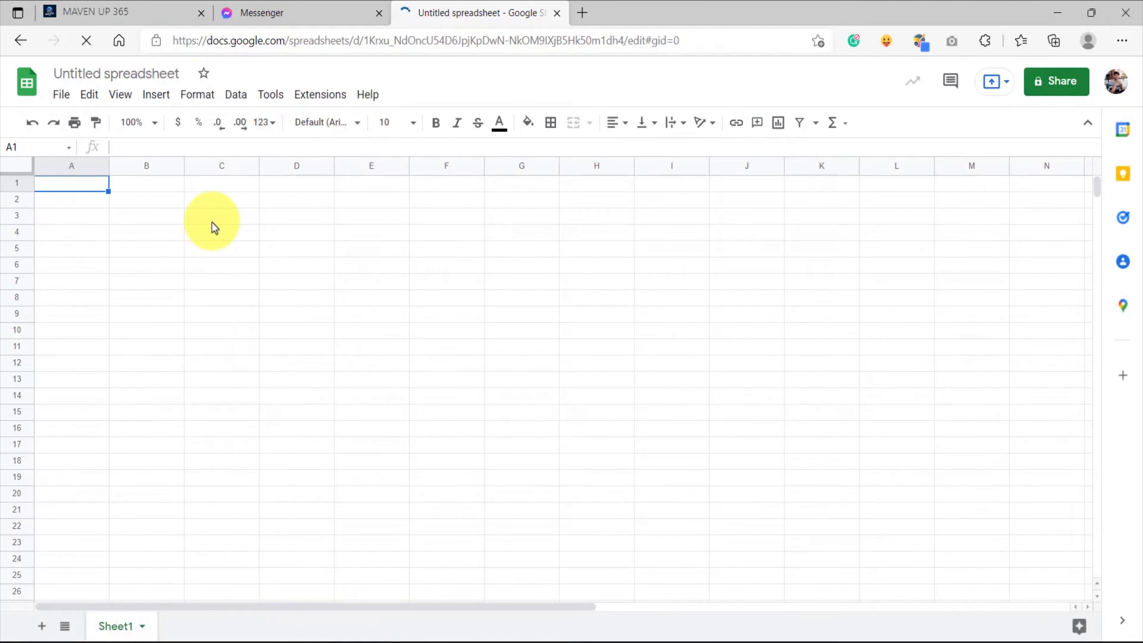
Switch to MAVEN UP 365 and start a new Google Sheet import under Bot Sheets in the Flow Builder Dashboard
left_click(103, 15)
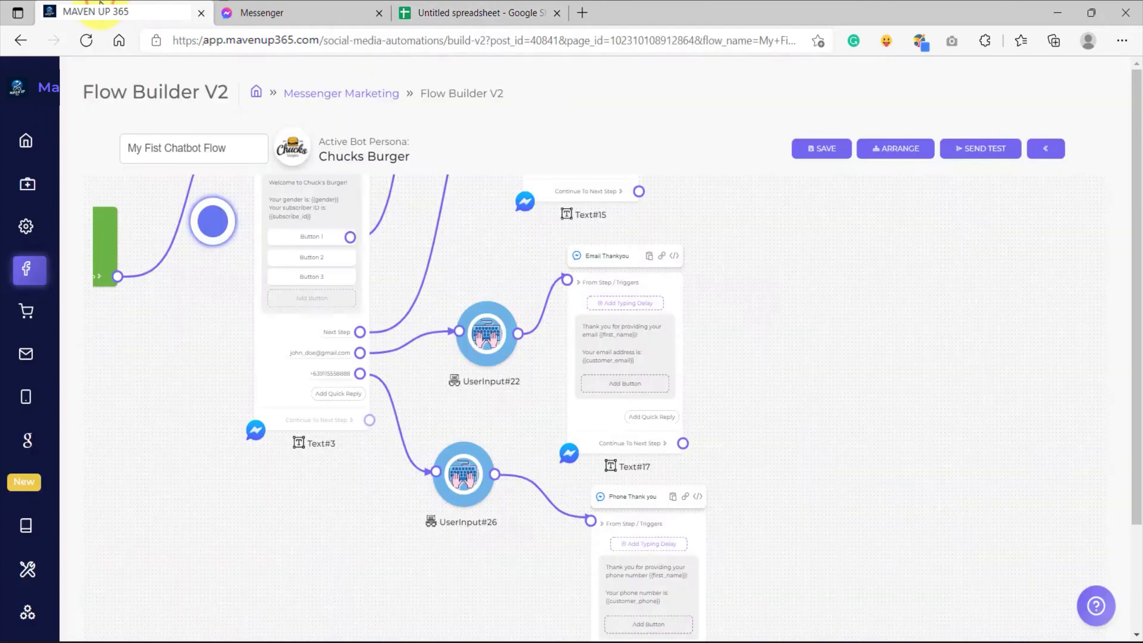
left_click(1045, 149)
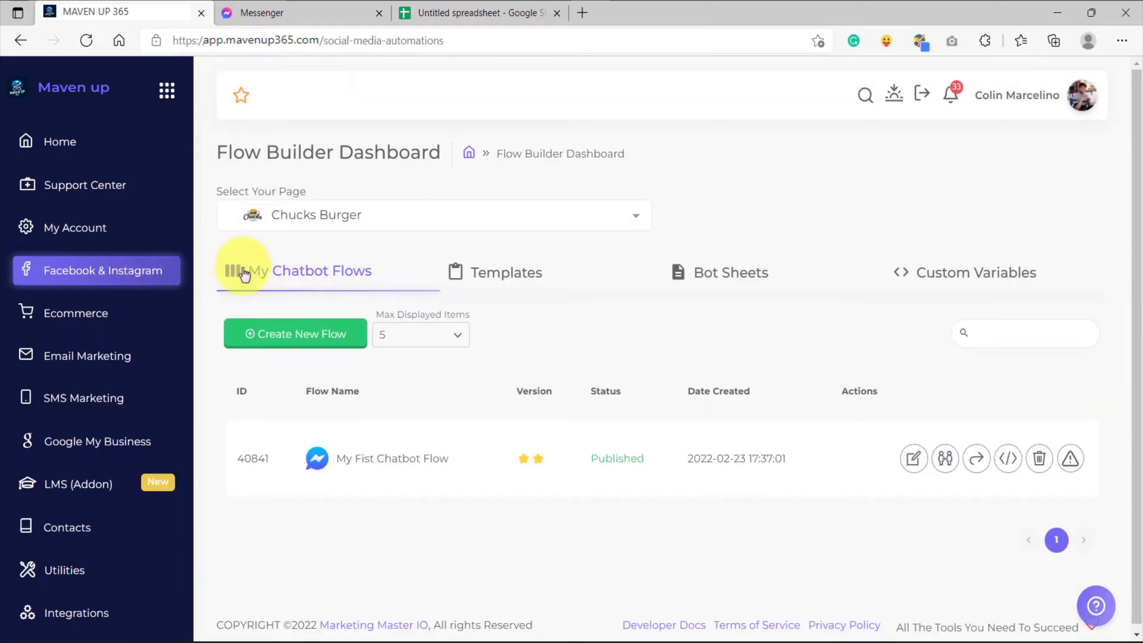
left_click(97, 272)
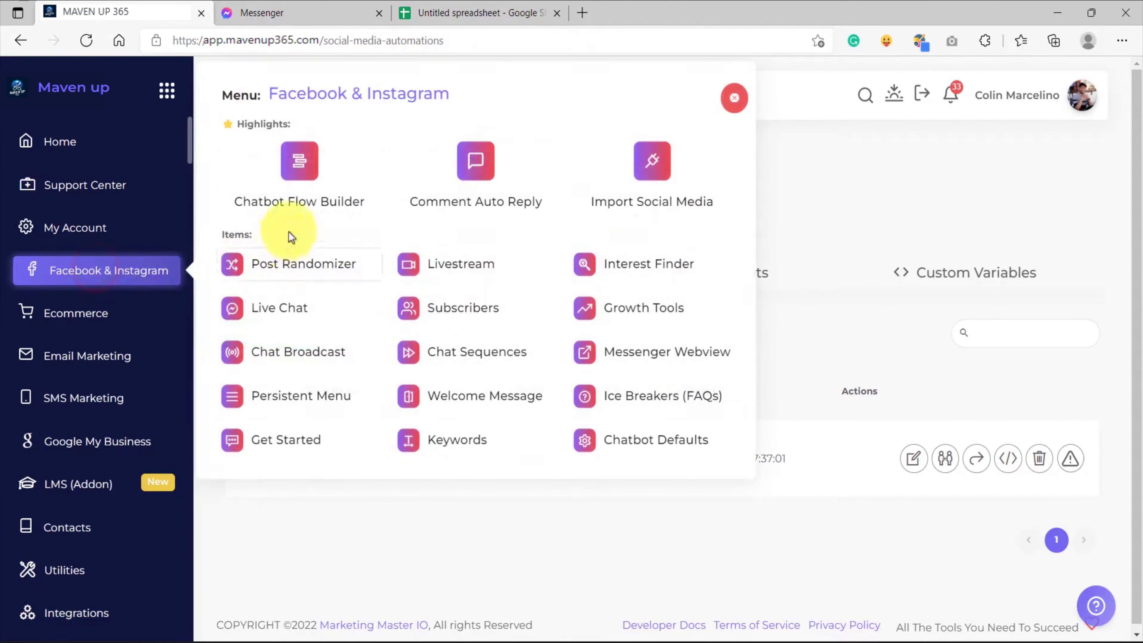
left_click(295, 180)
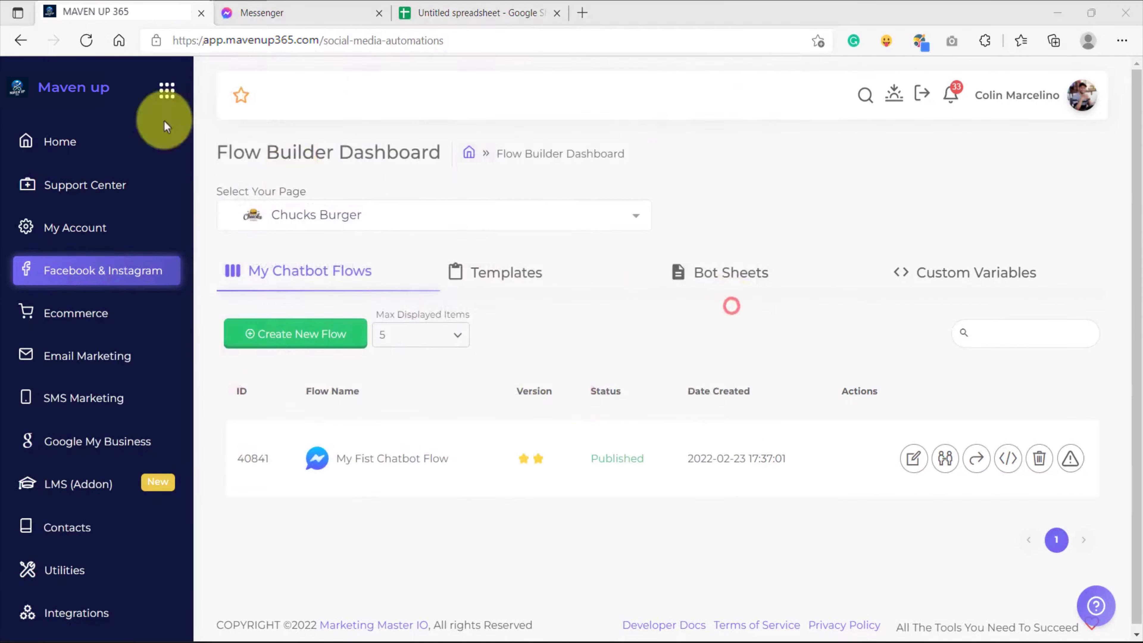
left_click(704, 282)
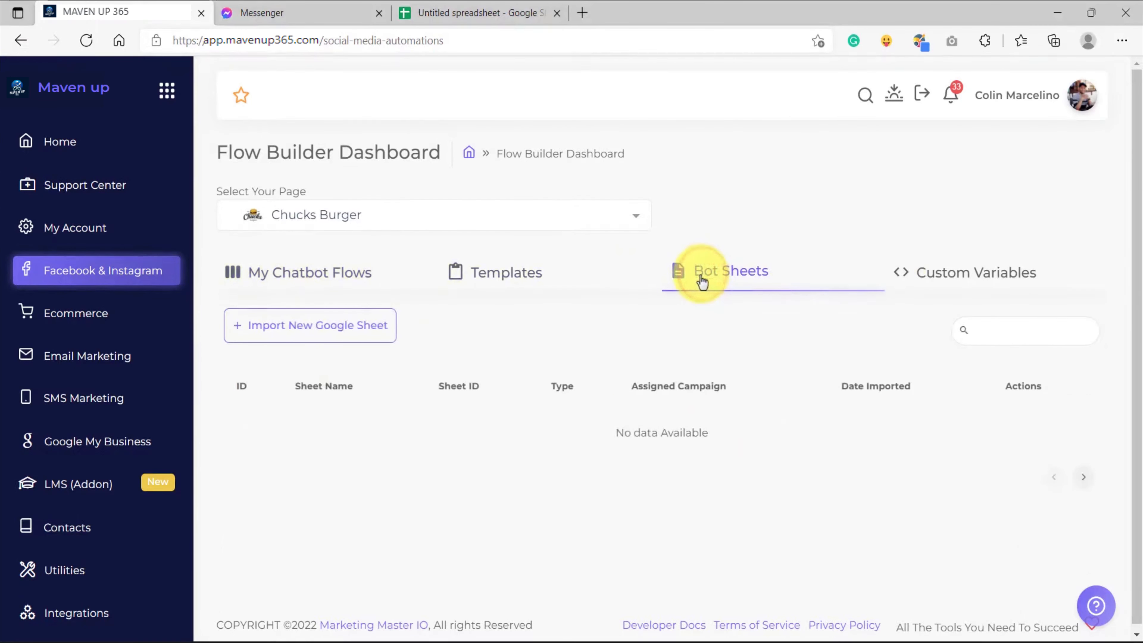
left_click(304, 336)
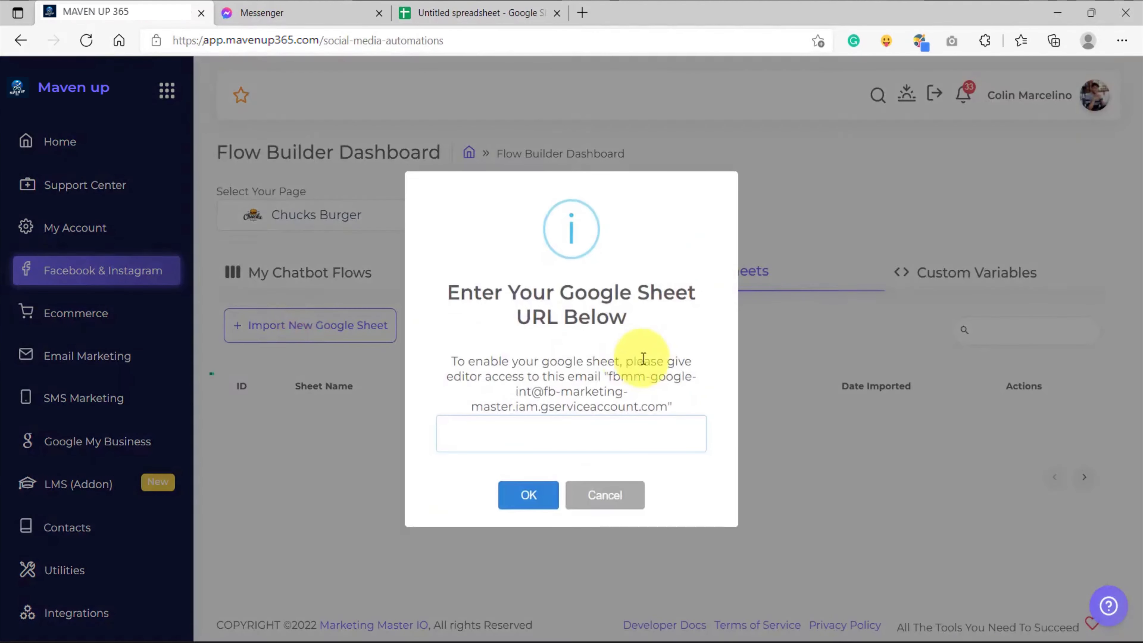
Copy the service account email from the Google Sheet import dialog
left_click_drag(611, 374, 666, 408)
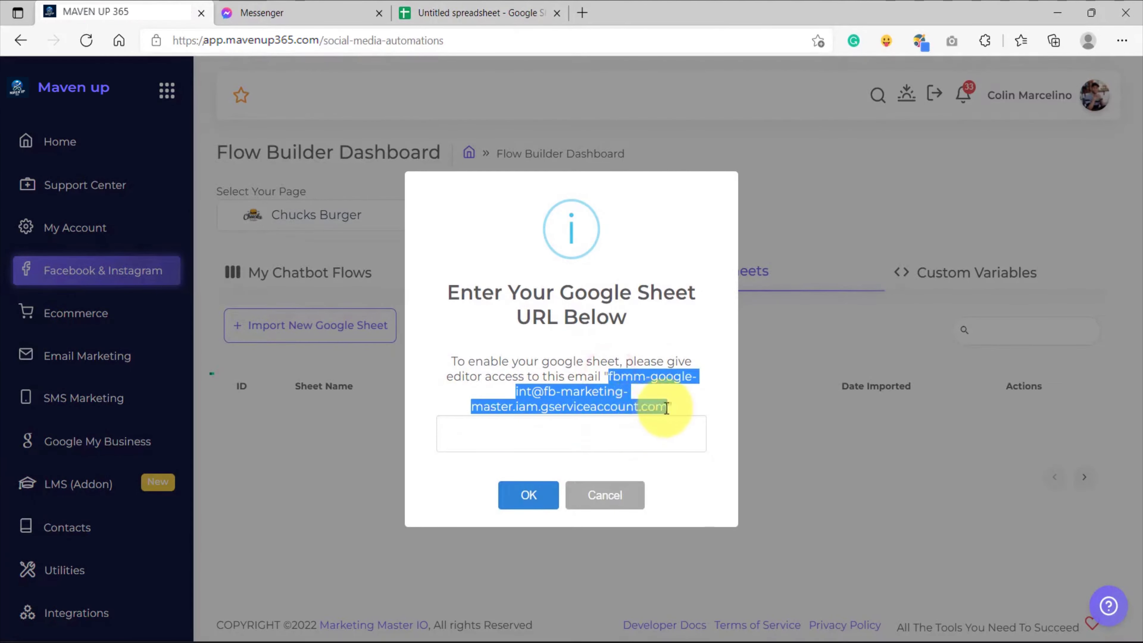
right_click(620, 384)
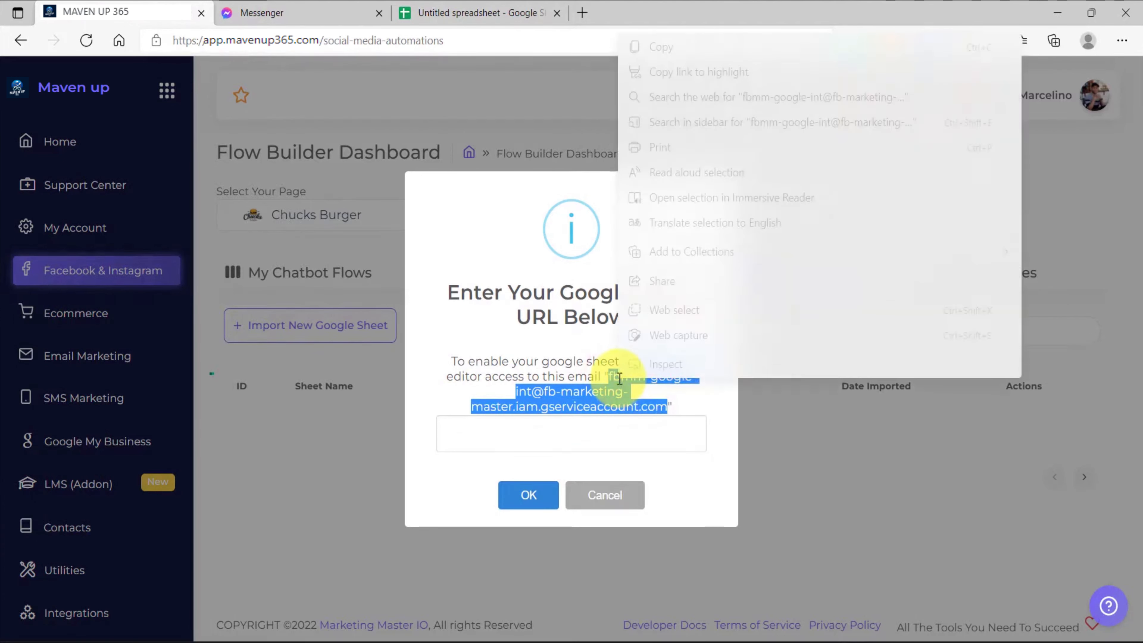
left_click(655, 44)
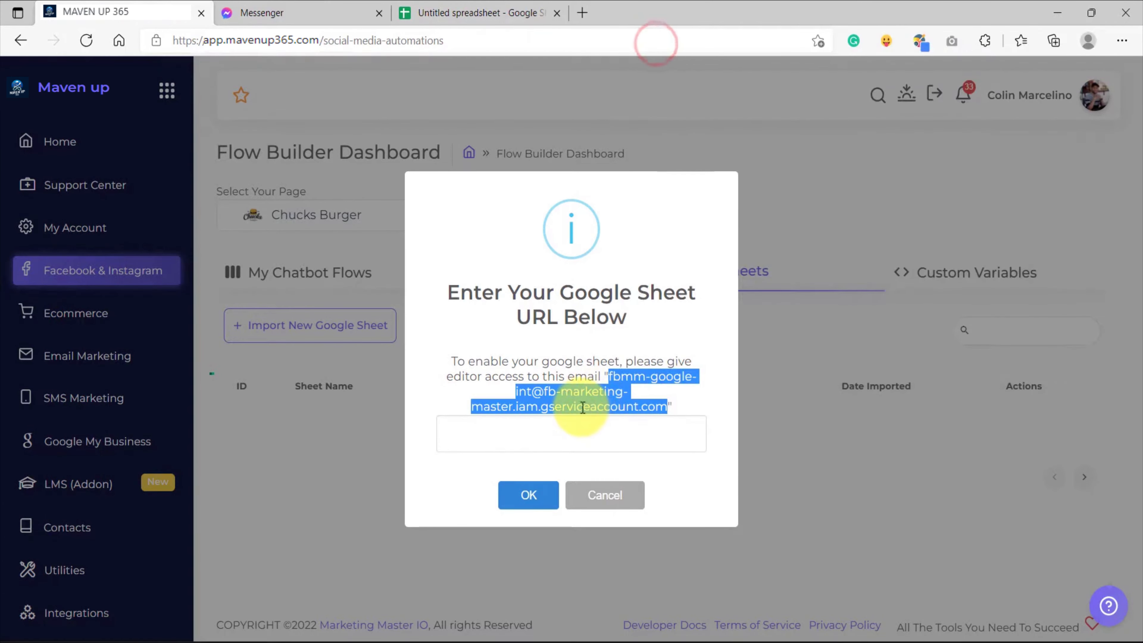
left_click(462, 17)
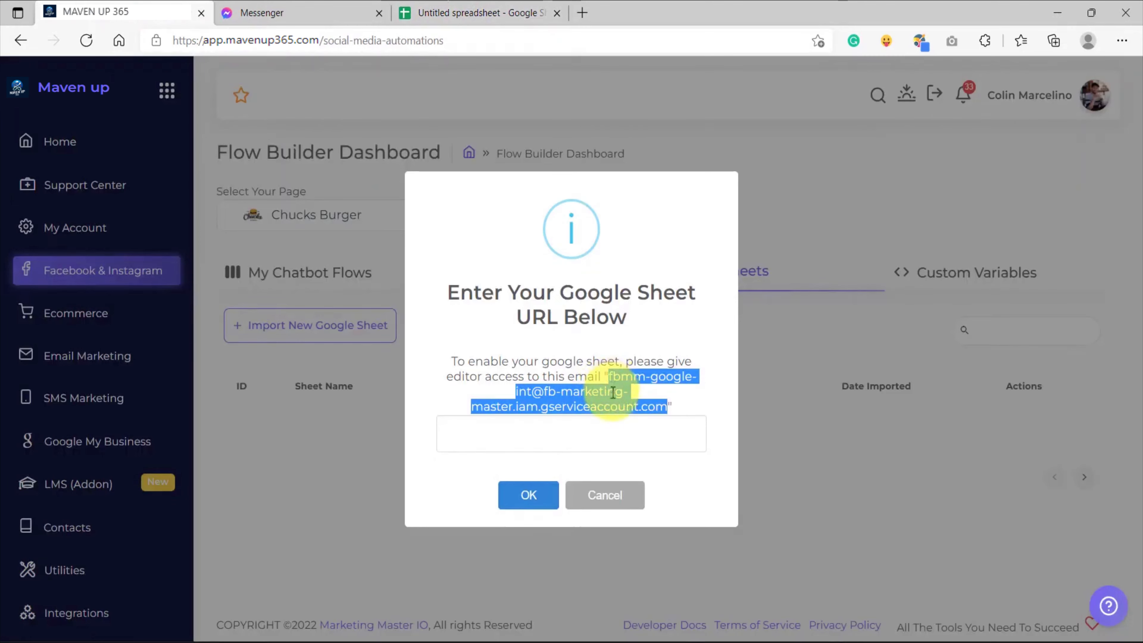
Switch to Google Sheets and rename the untitled spreadsheet as User Input to Google Sheet
left_click(450, 10)
left_click(781, 229)
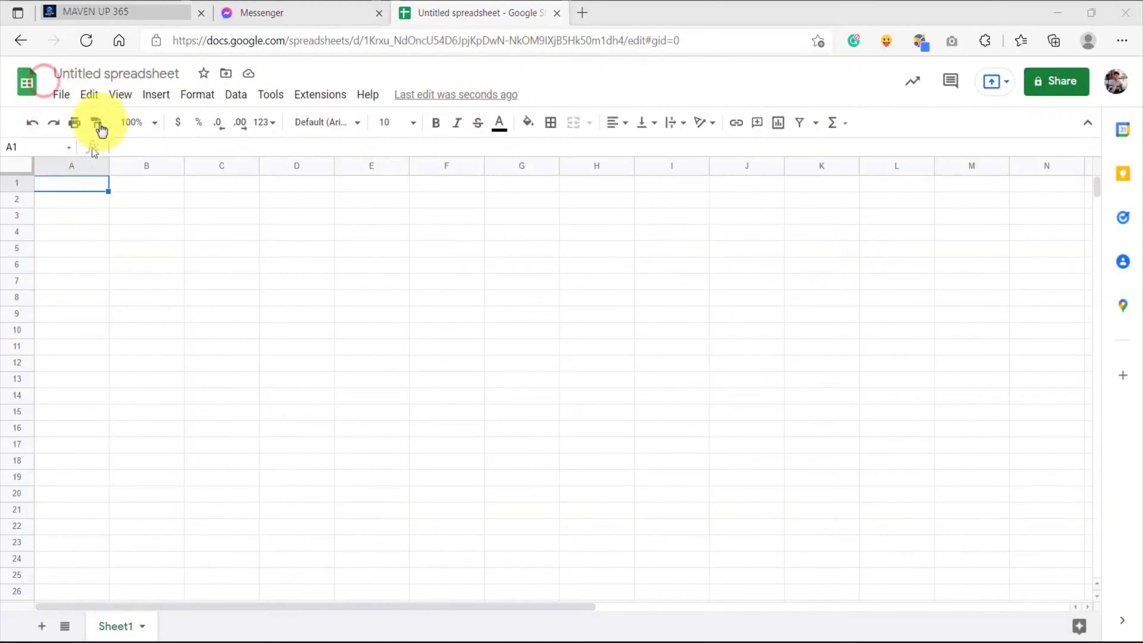
left_click(108, 75)
type("Use")
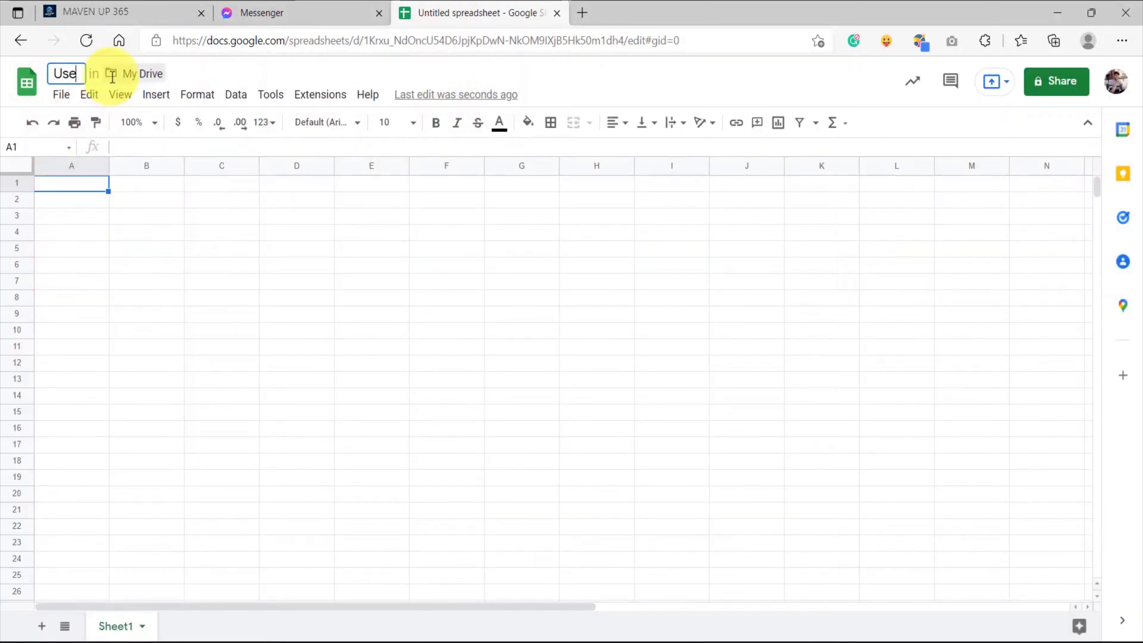
type("r Input to Google Sheet")
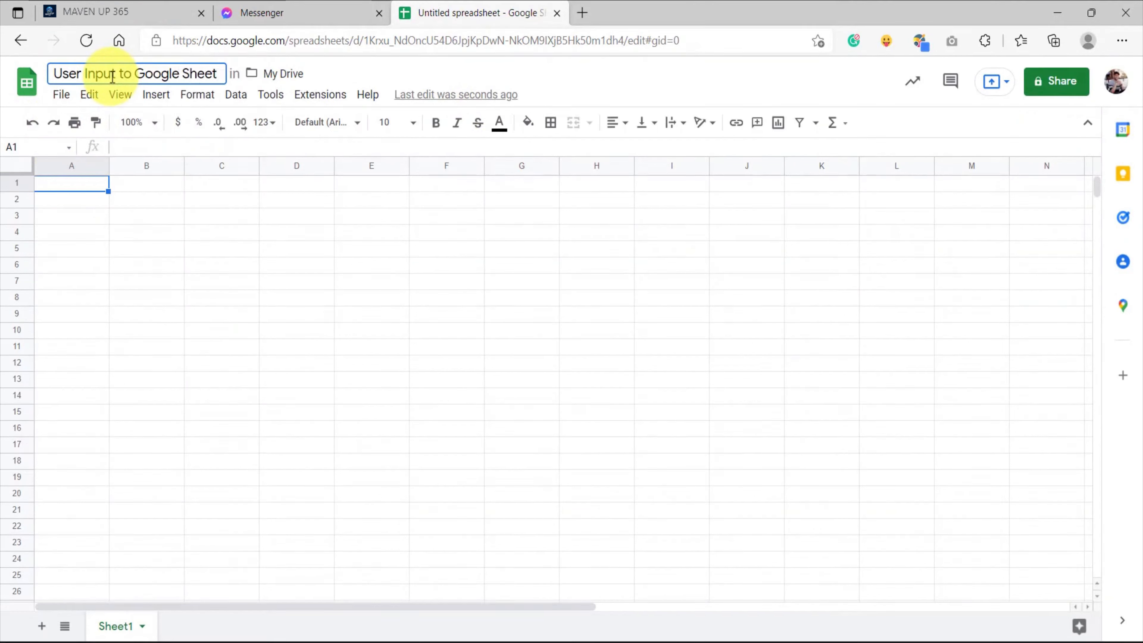
left_click(650, 77)
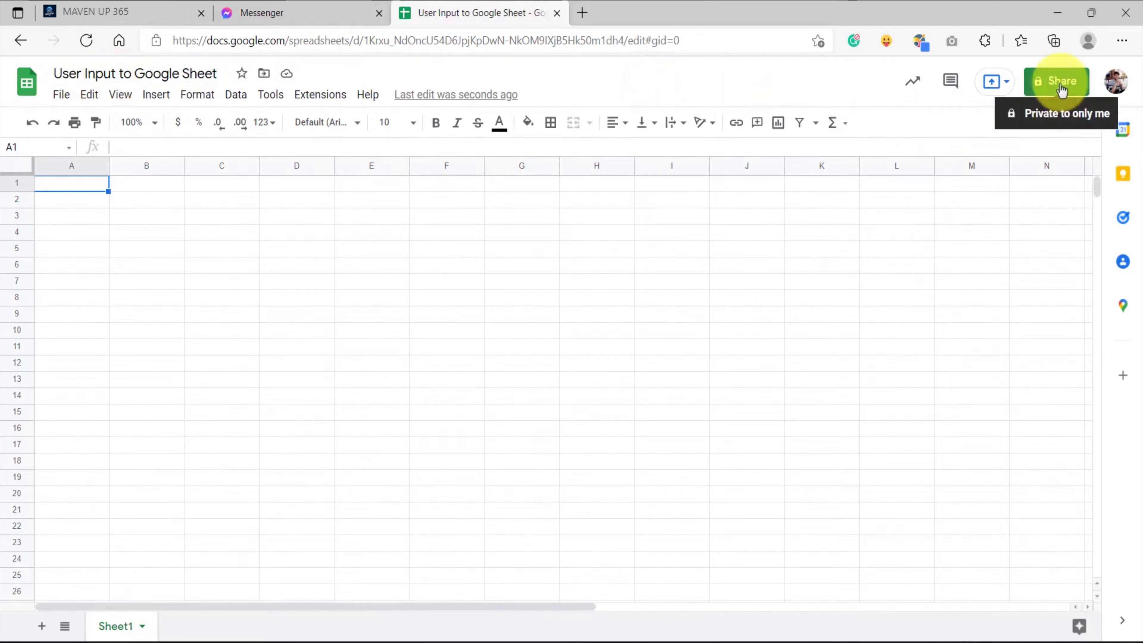
Copy the service account email from the MAVEN UP 365 import dialog and add it as Editor in the spreadsheet's sharing dialog
left_click(131, 12)
right_click(621, 375)
left_click(639, 41)
left_click(472, 13)
left_click(1043, 91)
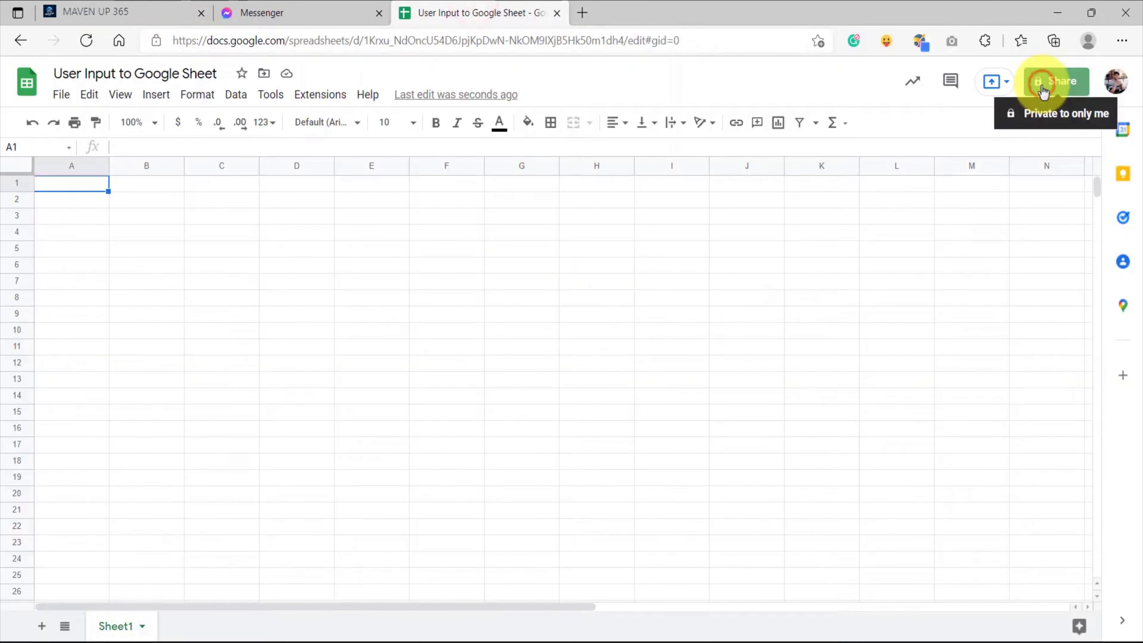
left_click(530, 281)
key("ctrl+v")
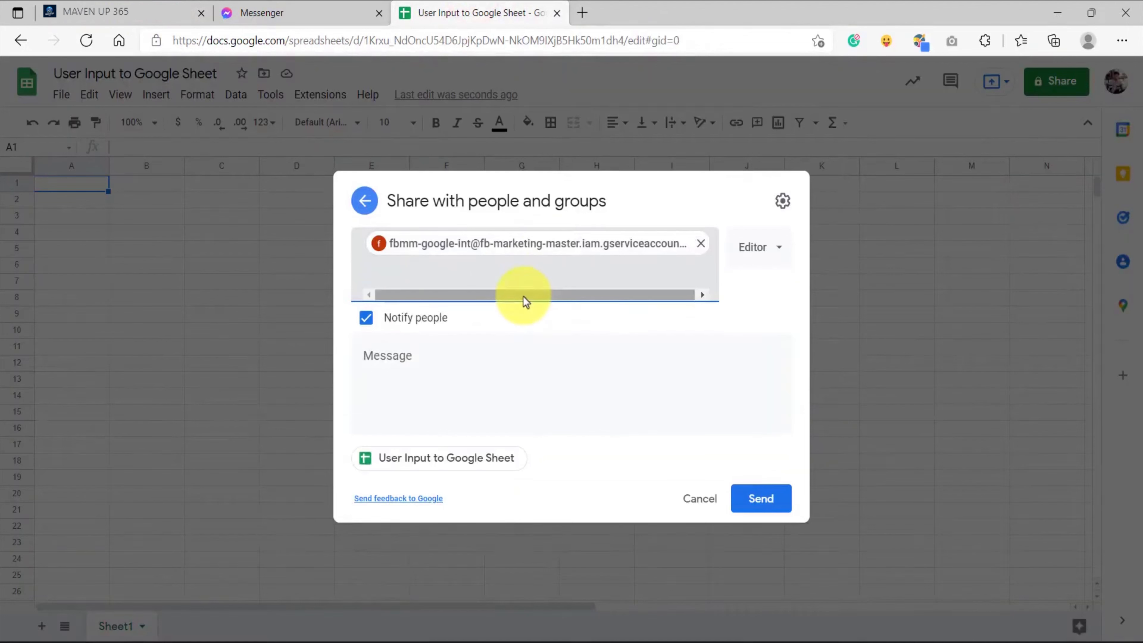
left_click(760, 247)
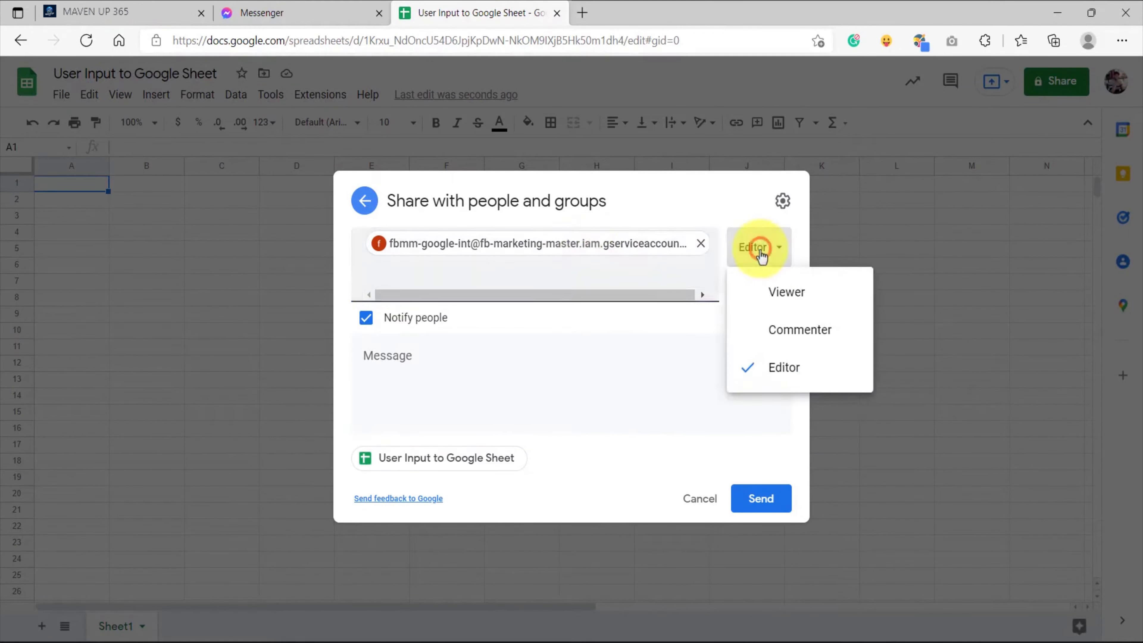
left_click(783, 367)
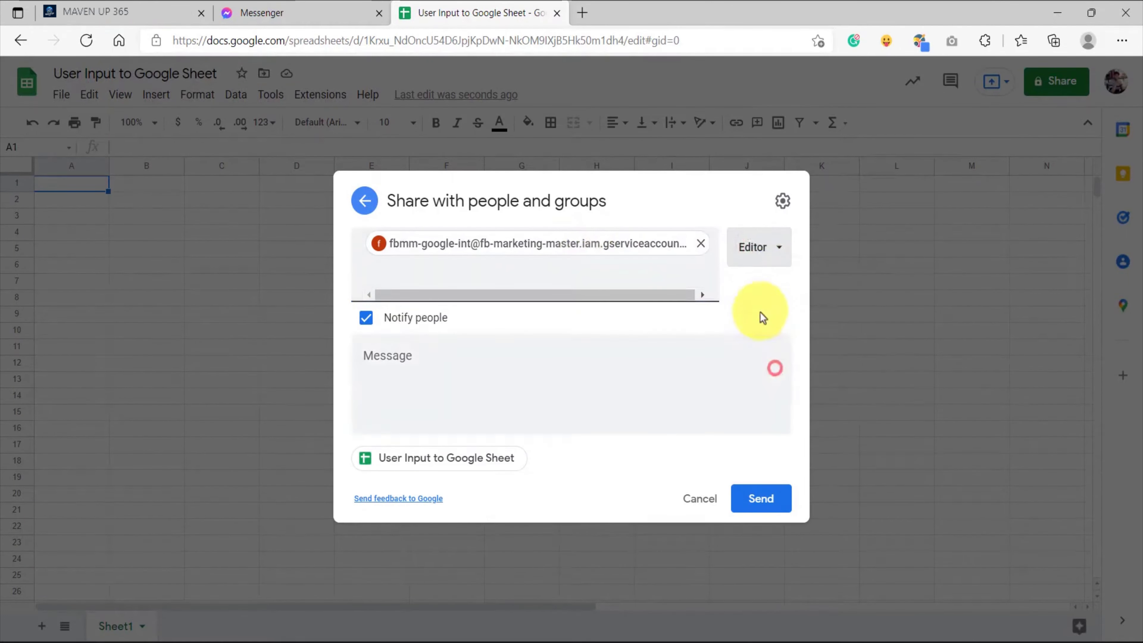
left_click(781, 211)
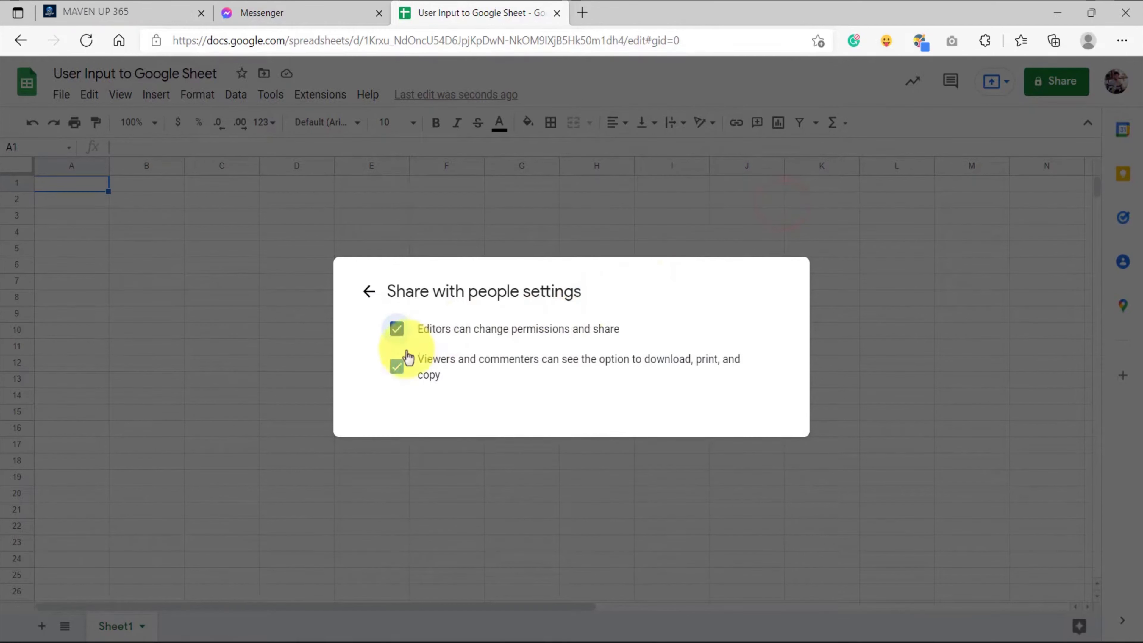
left_click(395, 327)
left_click(396, 329)
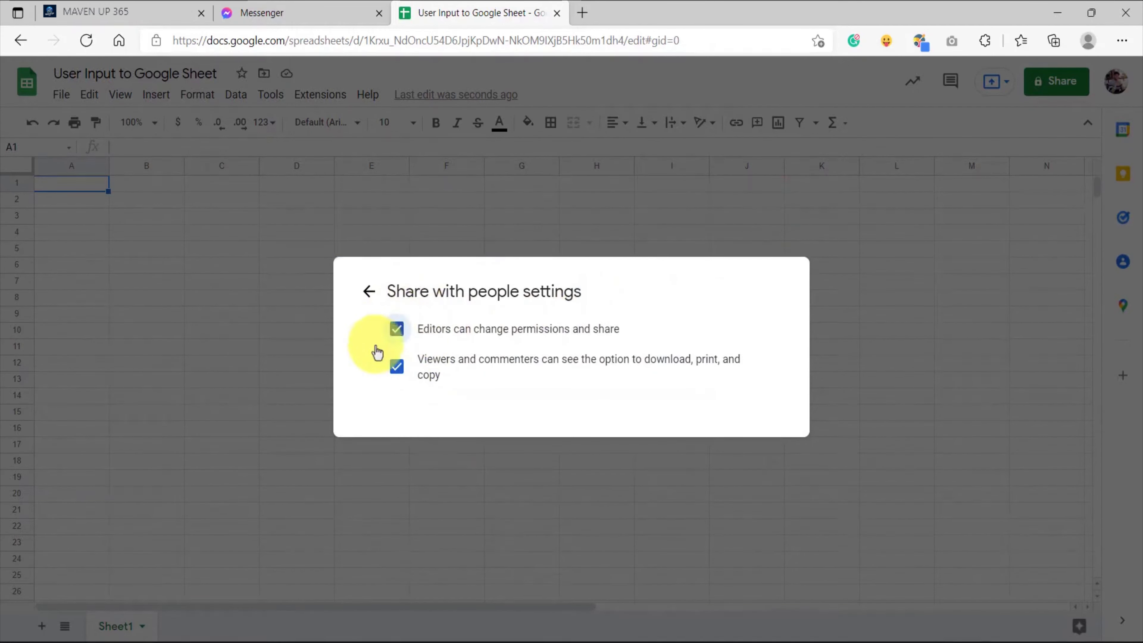
left_click(369, 291)
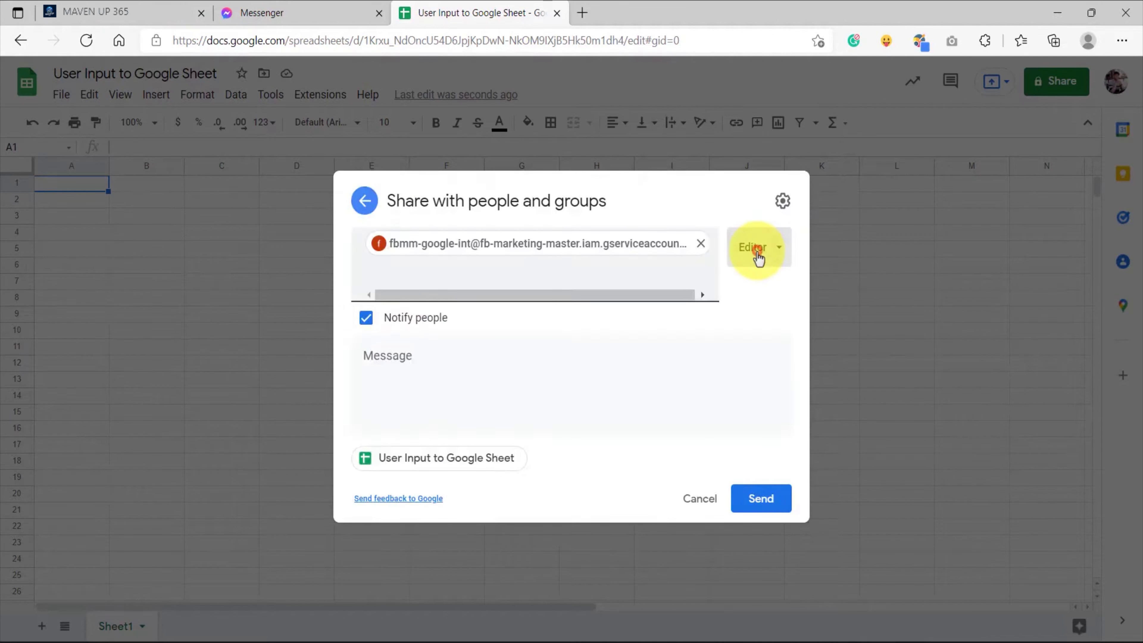
Keep the Editor role for the service account and send the sharing invitation
left_click(758, 250)
left_click(773, 368)
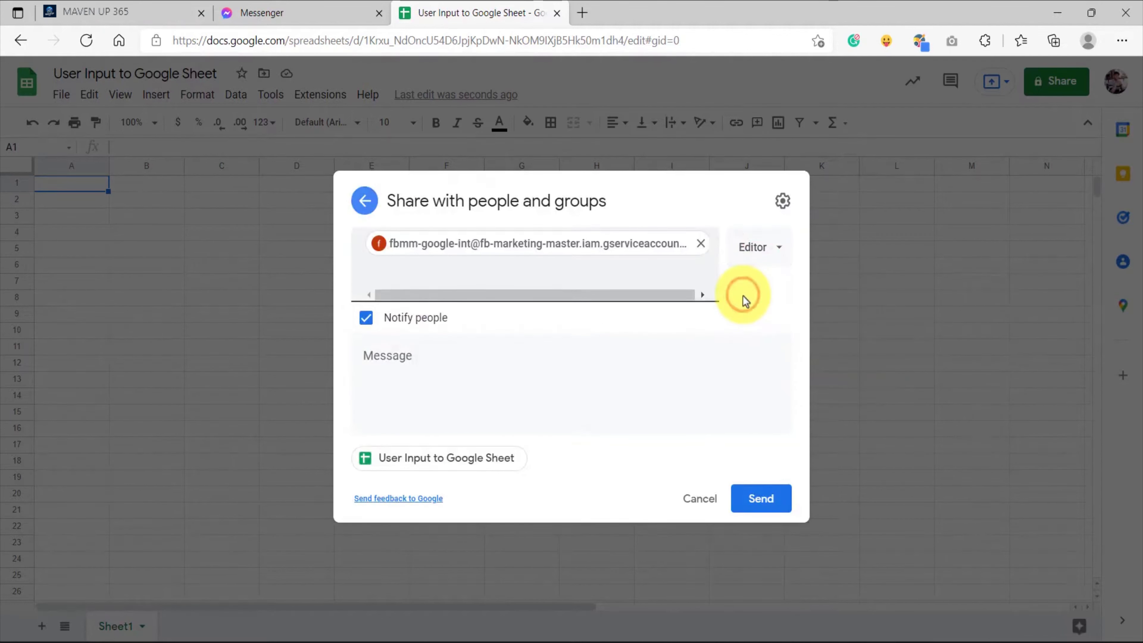
left_click(759, 499)
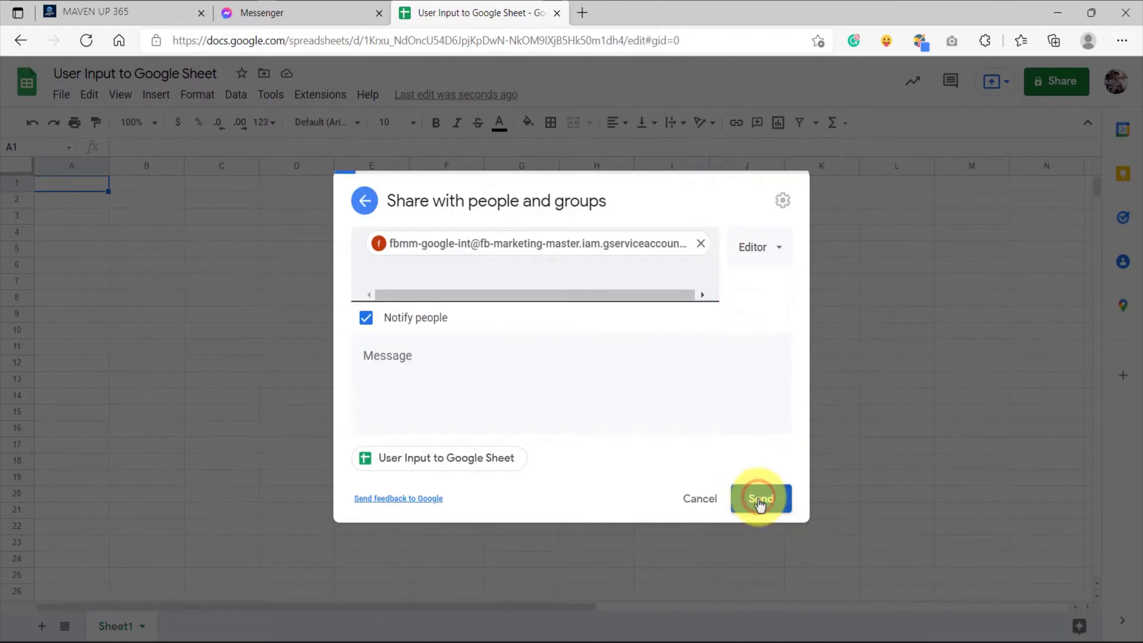
left_click(654, 414)
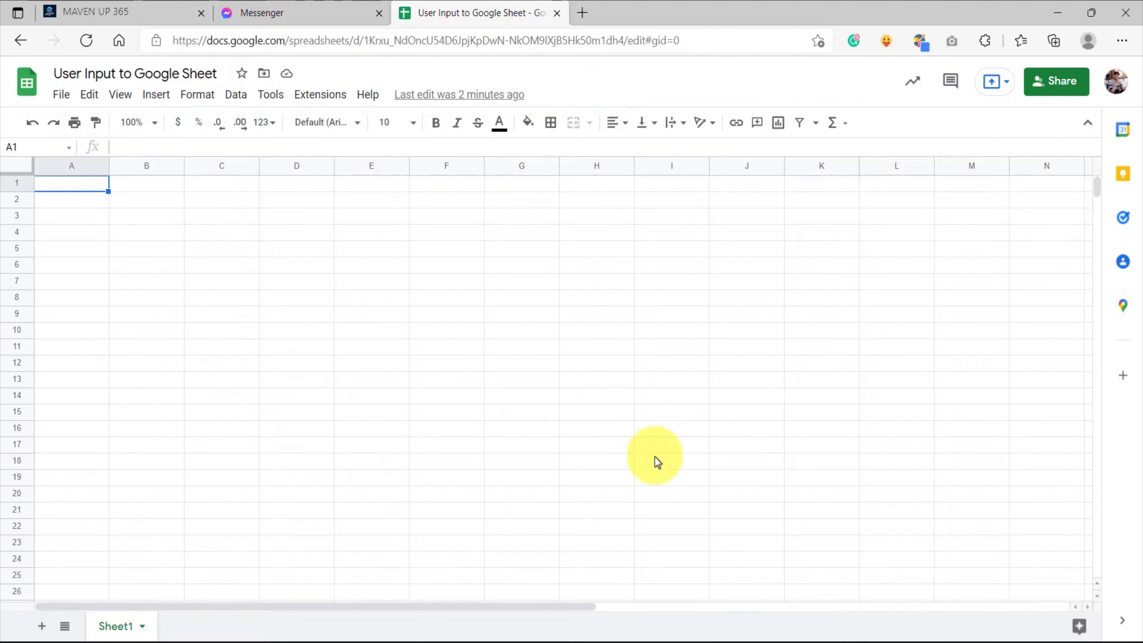
Copy the spreadsheet's URL from the browser address
left_click(716, 41)
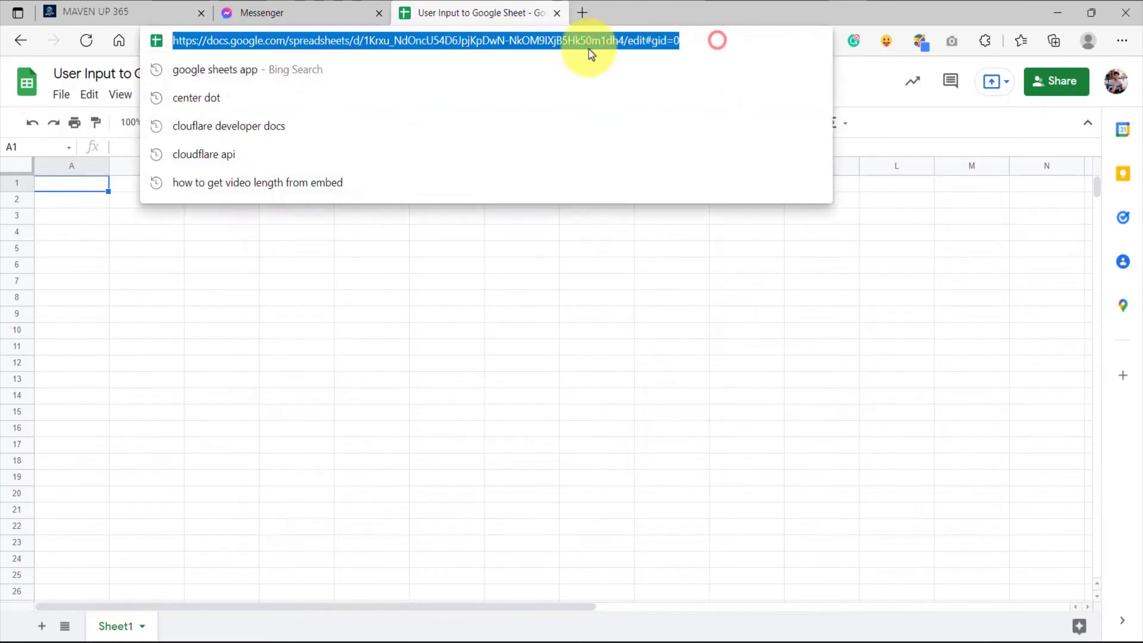
right_click(520, 42)
left_click(560, 189)
left_click(581, 236)
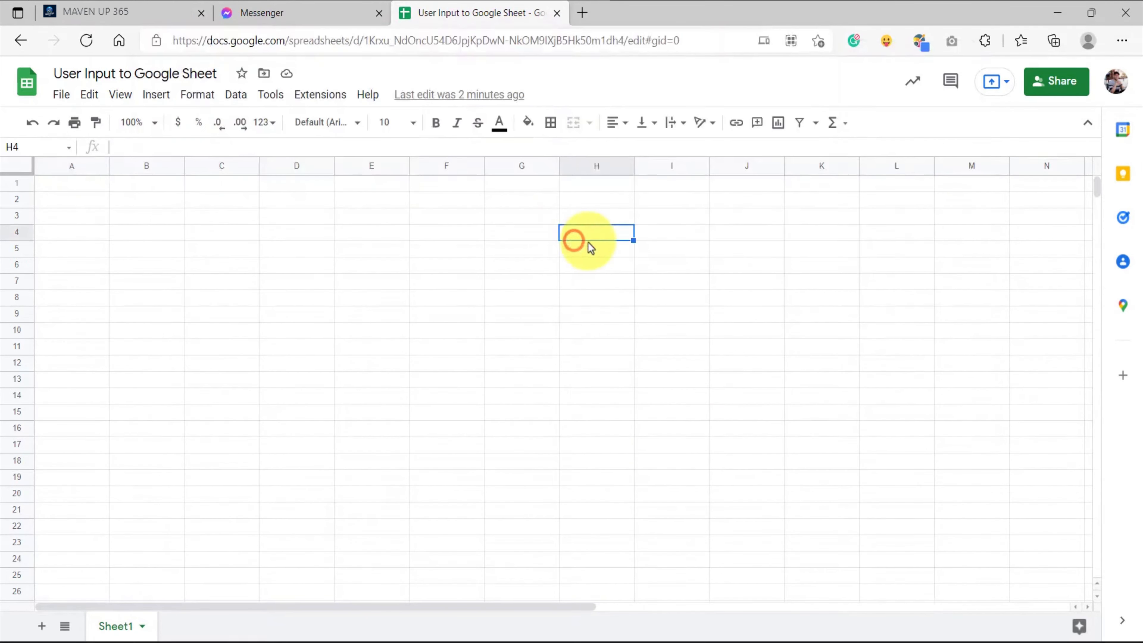
Copy the spreadsheet's sharing link and use it in MAVEN UP 365 to import the sheet into Bot Sheets
left_click(1054, 87)
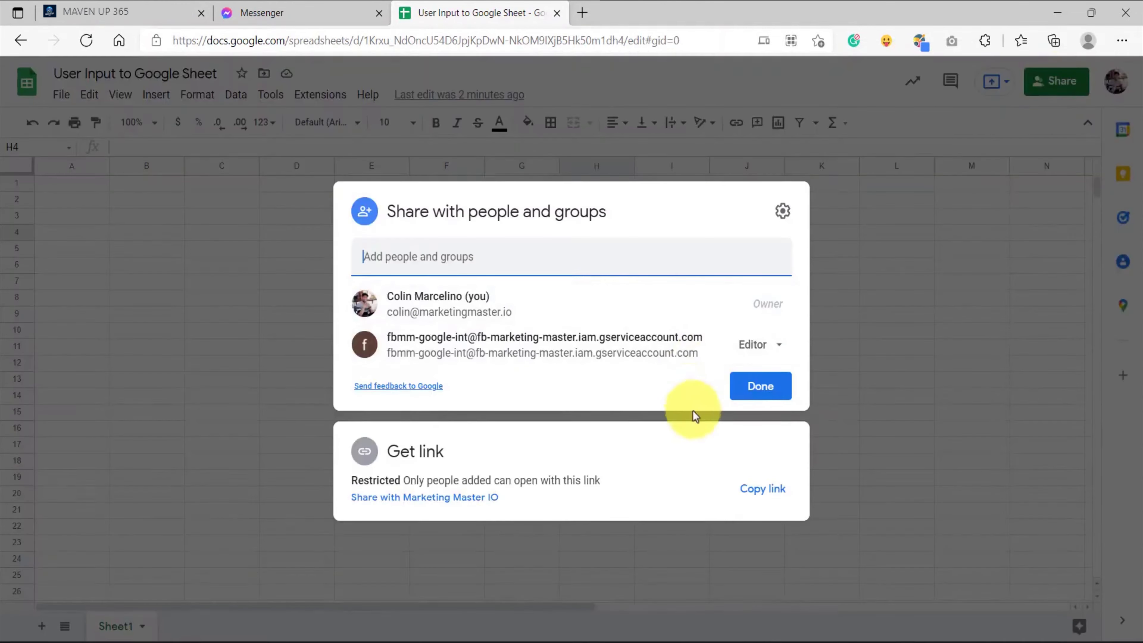
left_click(759, 495)
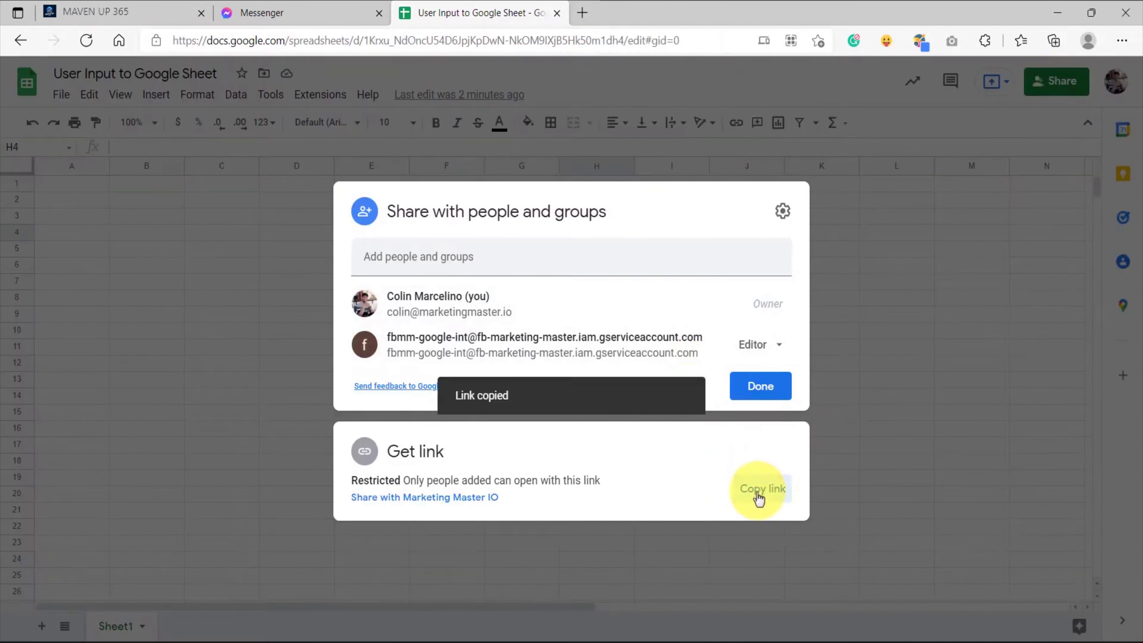
left_click(74, 7)
left_click(545, 339)
left_click(519, 433)
right_click(490, 433)
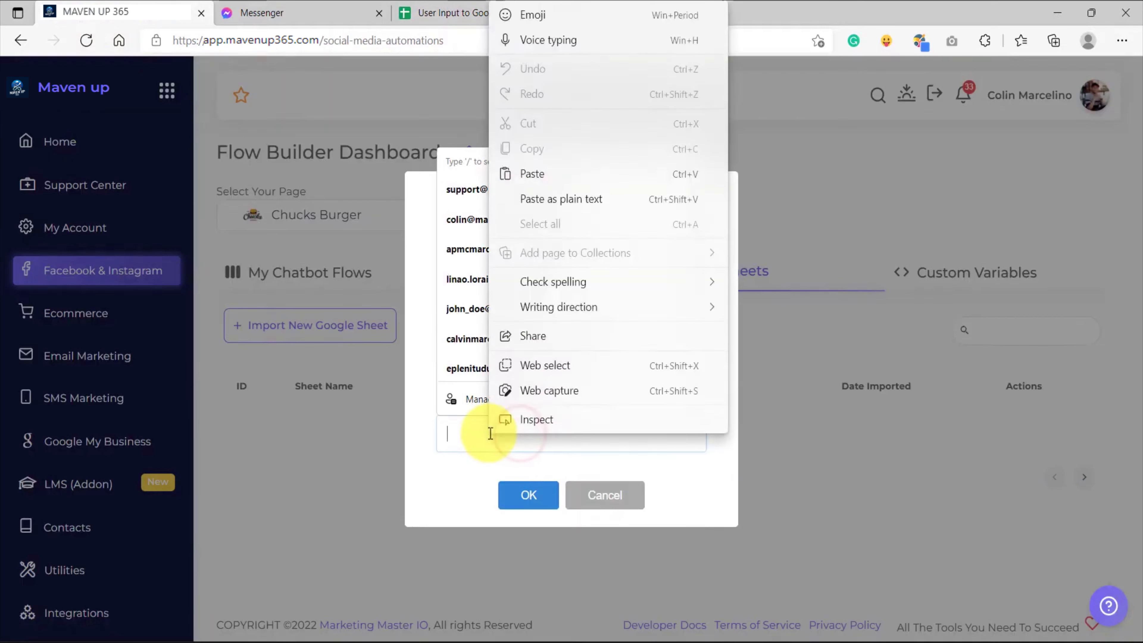
left_click(529, 172)
left_click(526, 503)
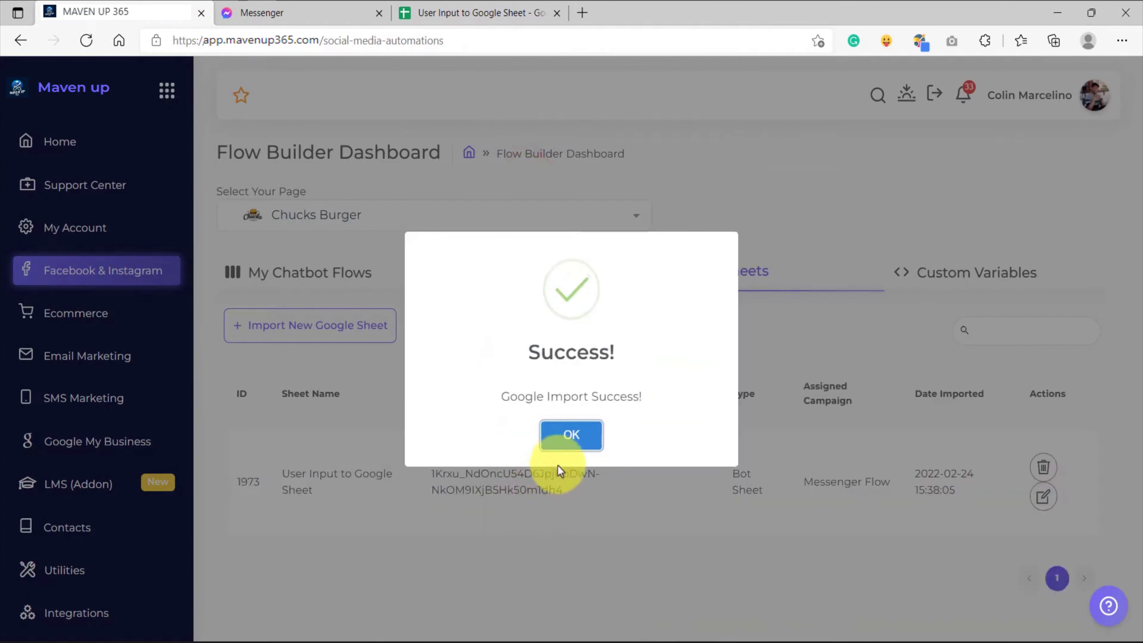
left_click(572, 435)
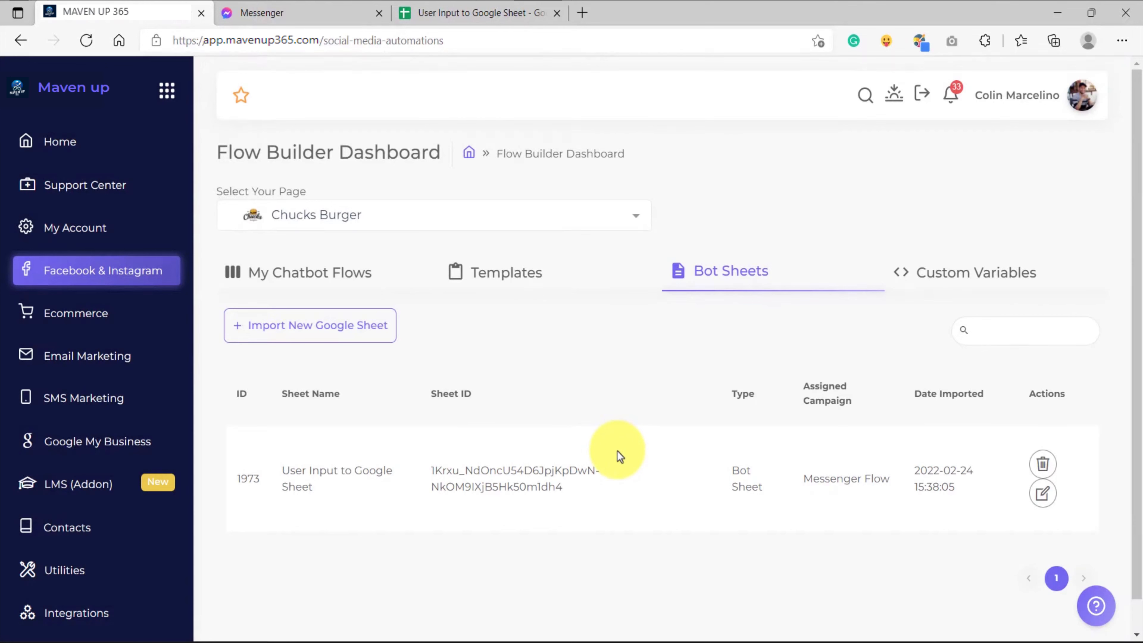
Examine the custom variables defined for the Chucks Burger page
left_click(963, 276)
scroll(734, 421, "down", 2)
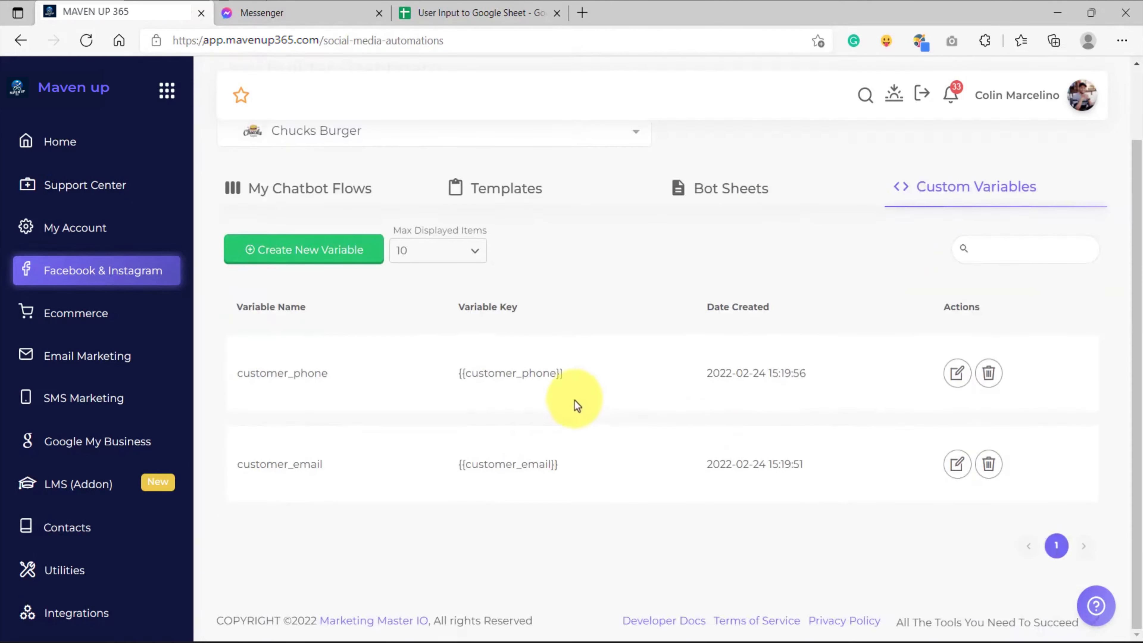
Check the names of the two variables listed, customer_phone and customer_email
double_click(345, 369)
double_click(292, 463)
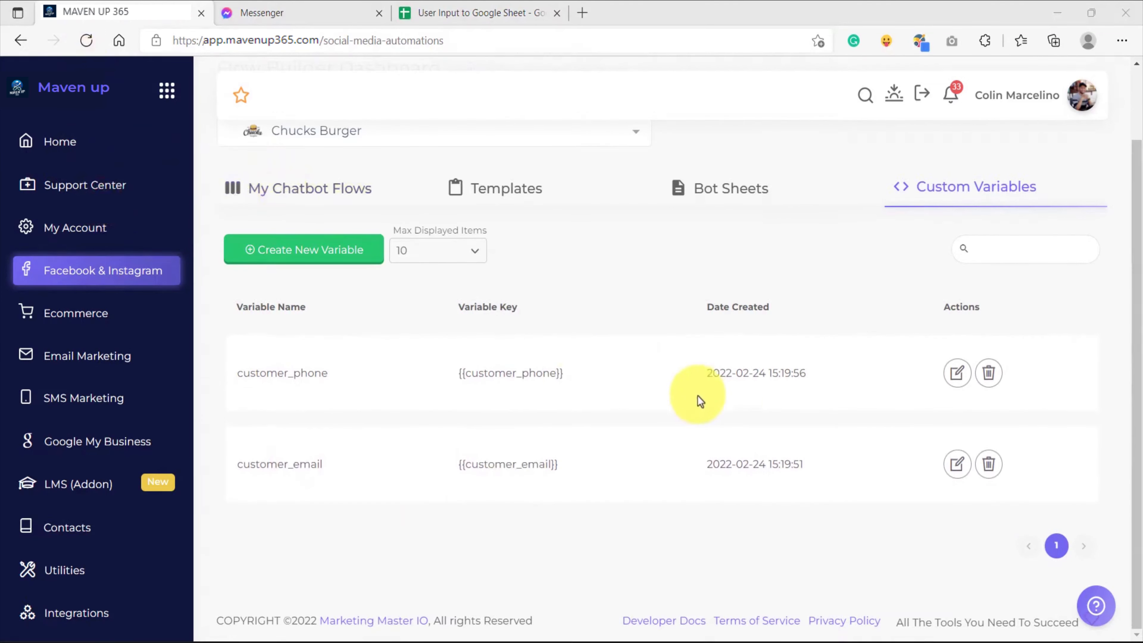
double_click(283, 371)
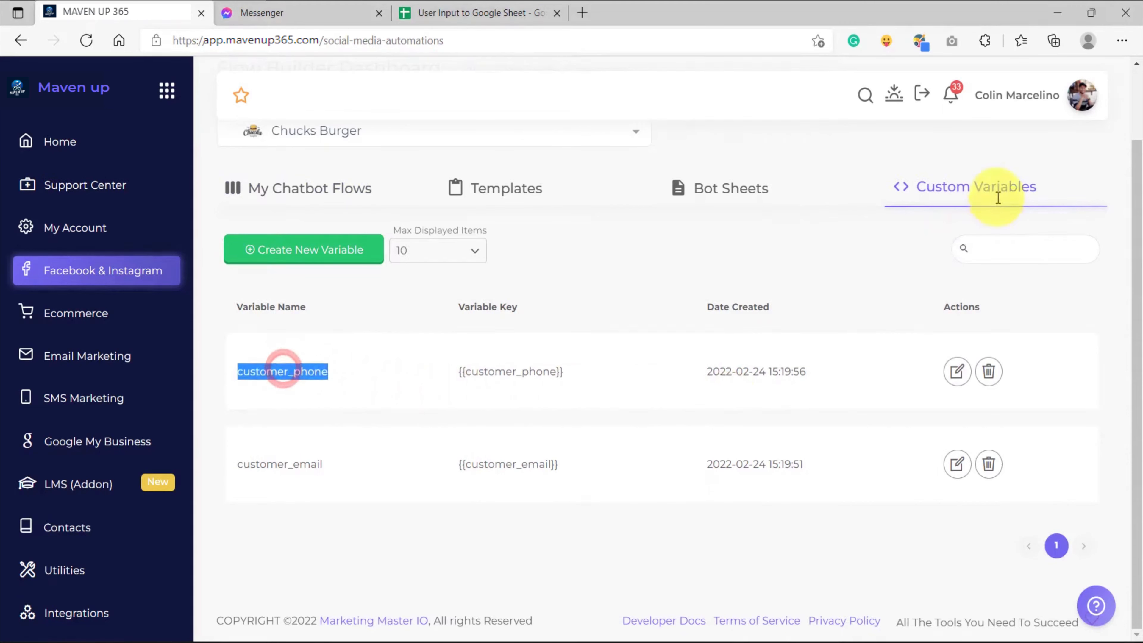
double_click(290, 462)
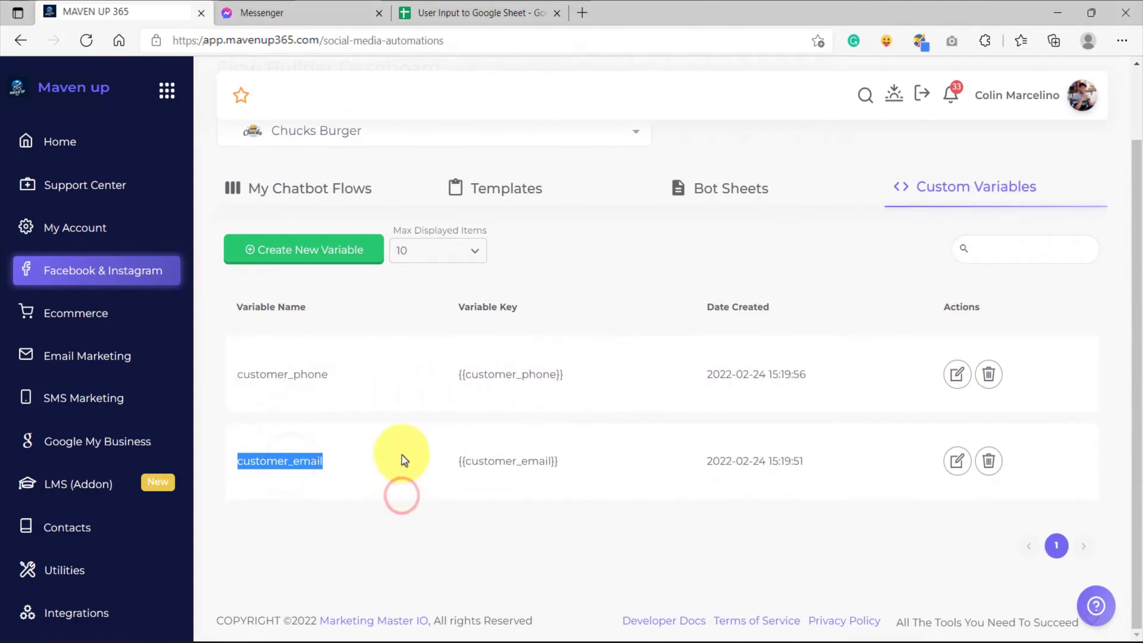
left_click(407, 393)
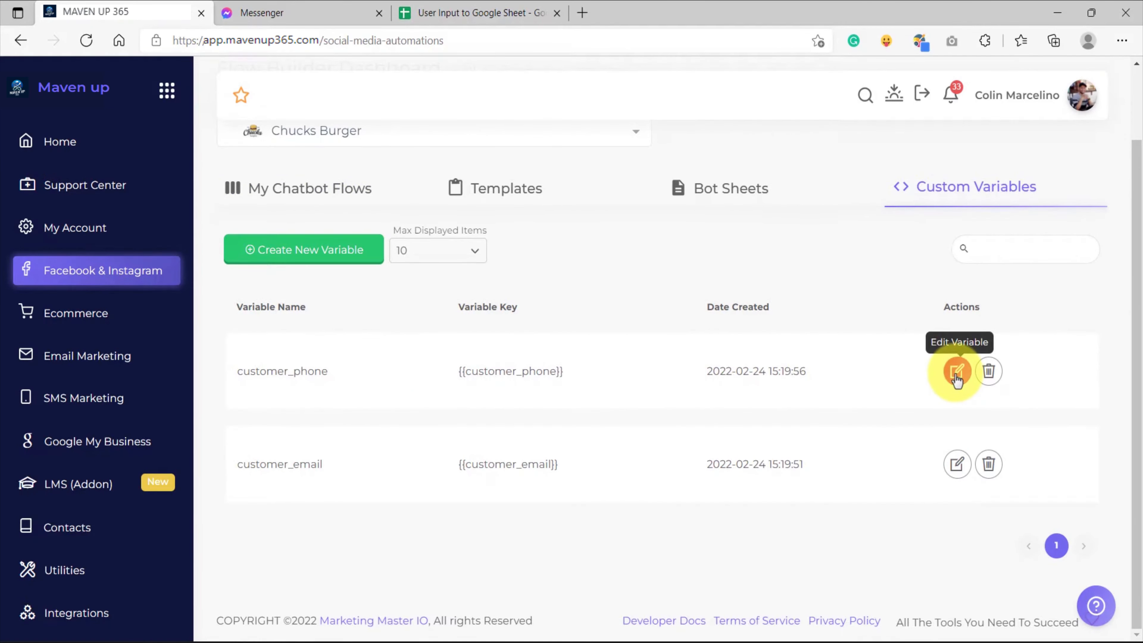
Link the customer_phone variable to column D of Sheet1 in the User Input To Google Sheet spreadsheet and save it
left_click(956, 379)
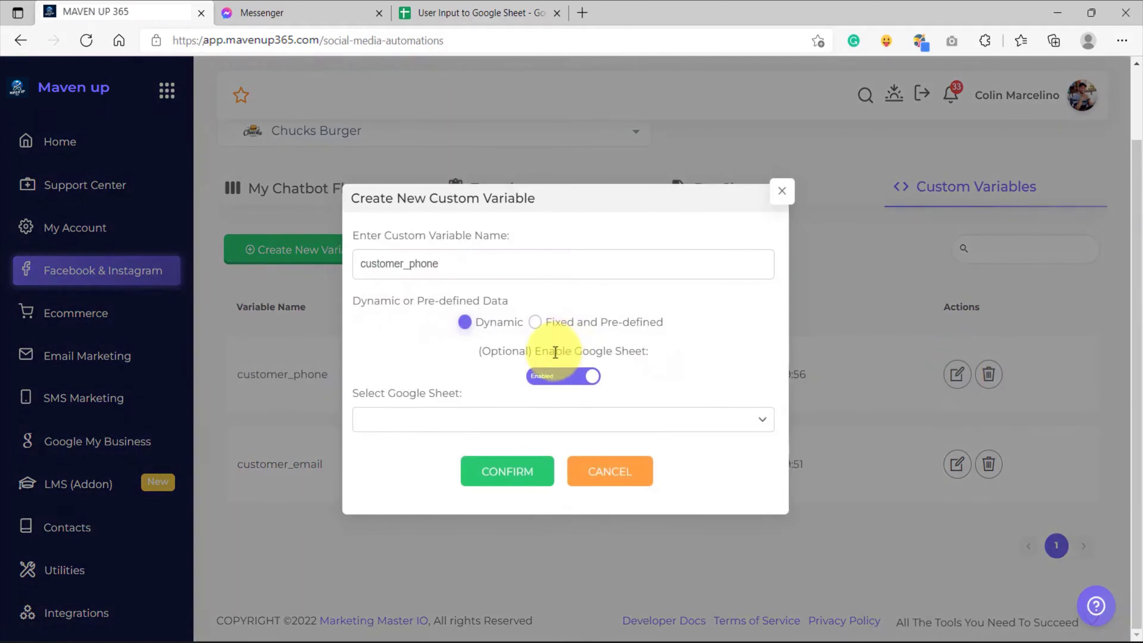
left_click(563, 388)
left_click(569, 397)
left_click(459, 418)
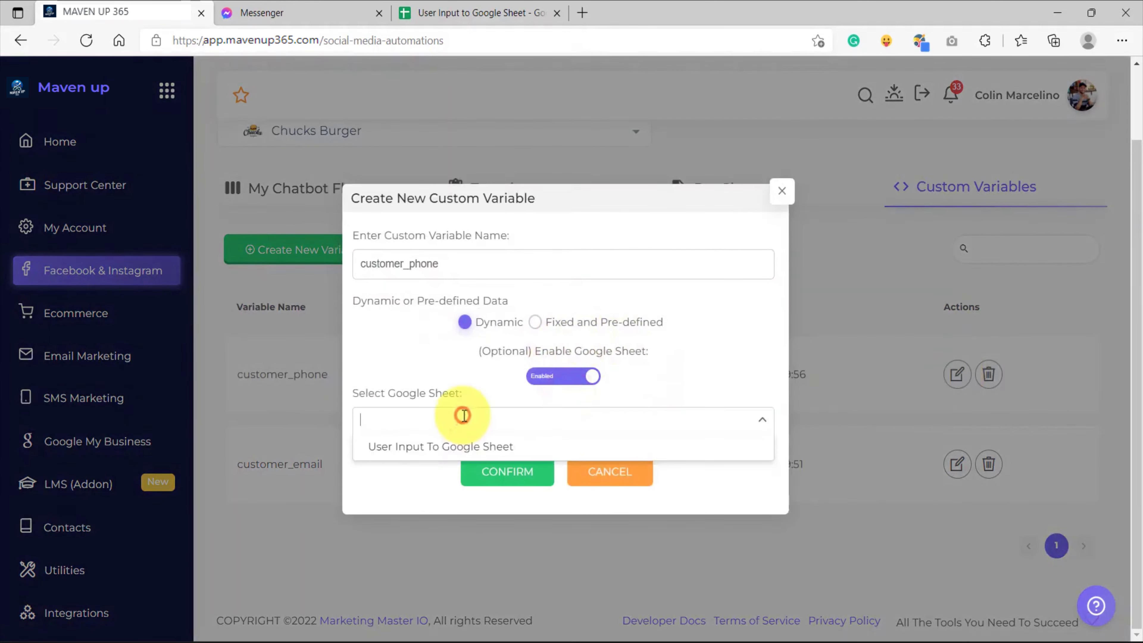
left_click(421, 450)
left_click(416, 447)
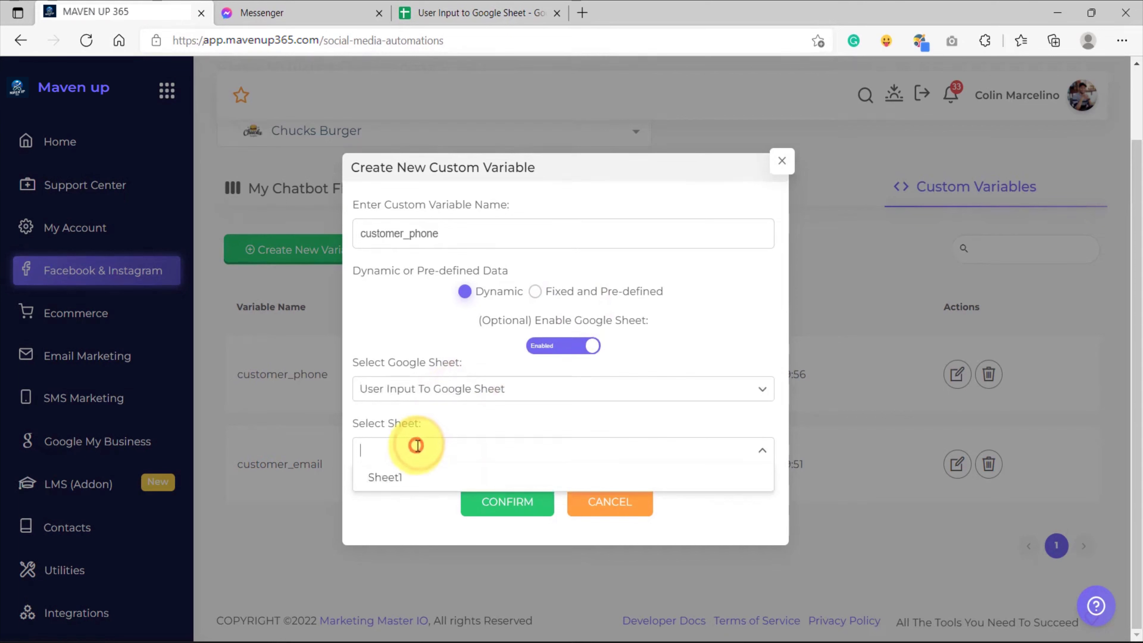
left_click(396, 477)
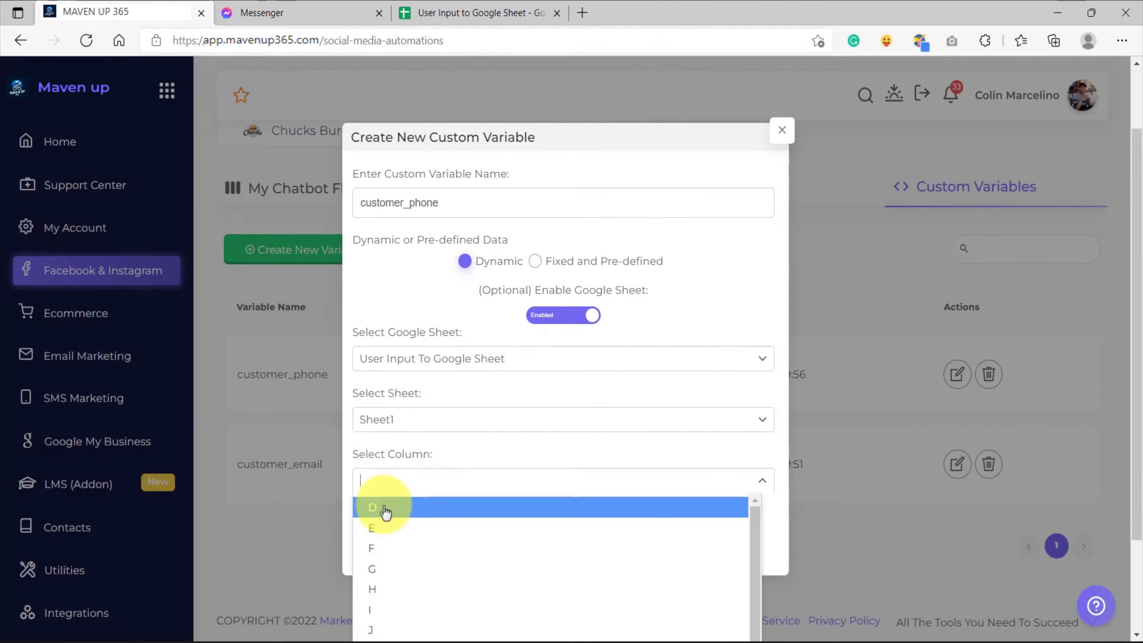
left_click(386, 510)
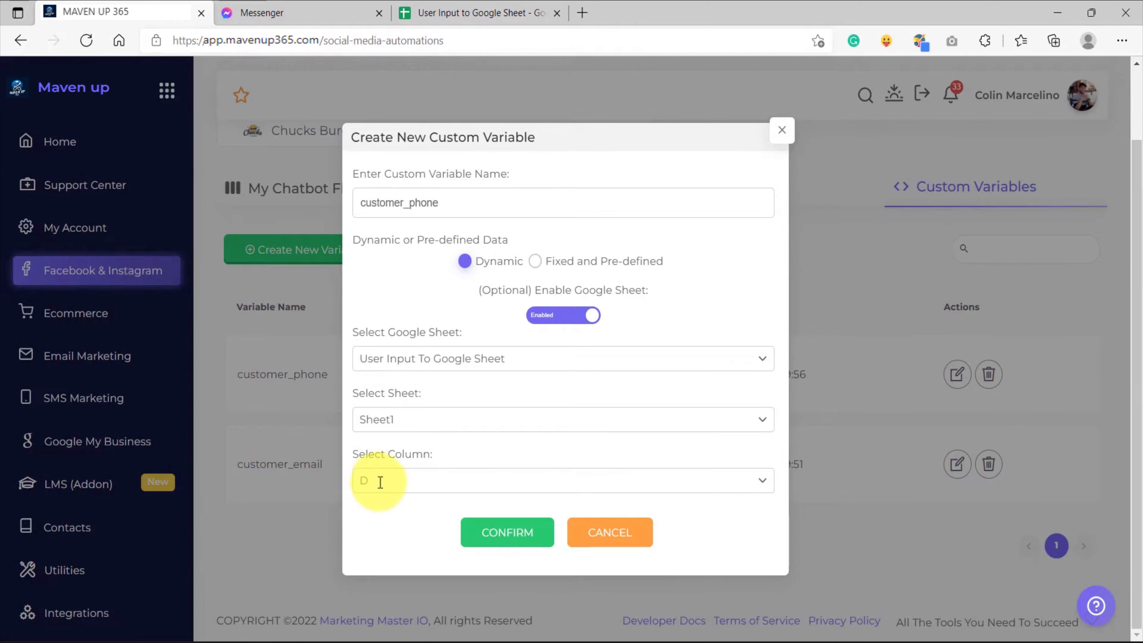
left_click(483, 536)
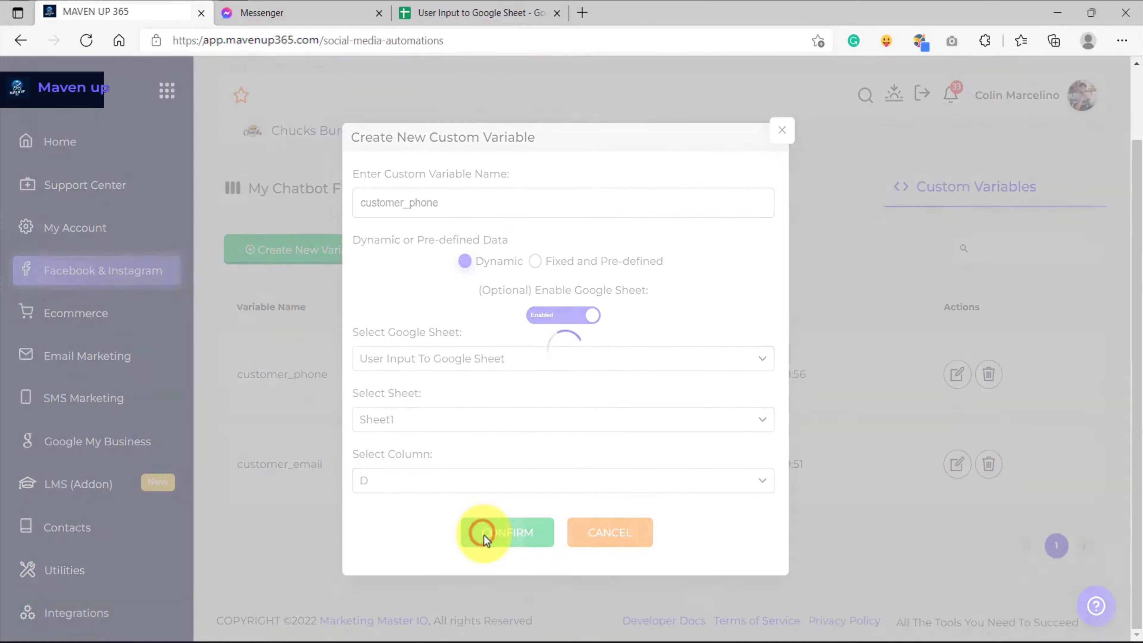
left_click(580, 447)
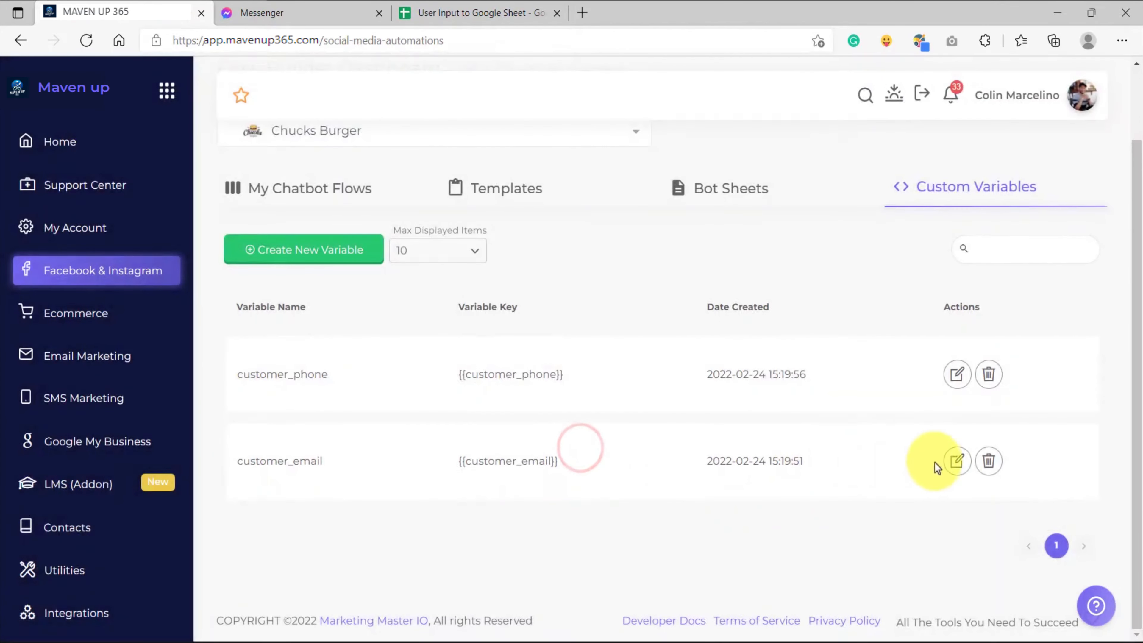
Set the customer_email variable to use column E of Sheet1 in the User Input To Google Sheet spreadsheet
left_click(954, 462)
left_click(494, 416)
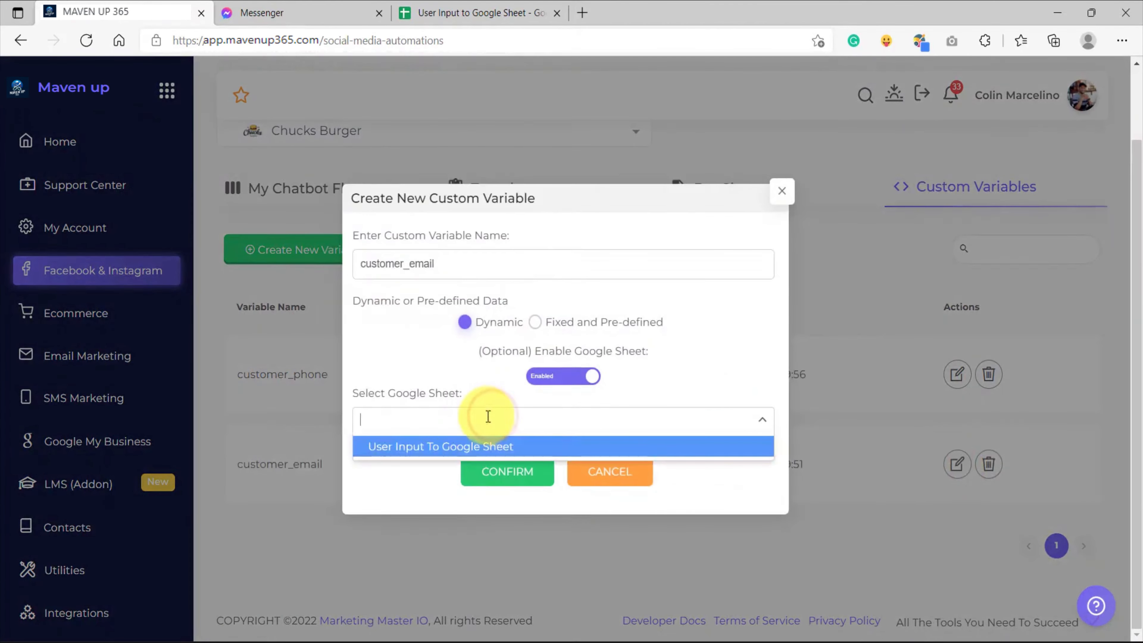
left_click(420, 452)
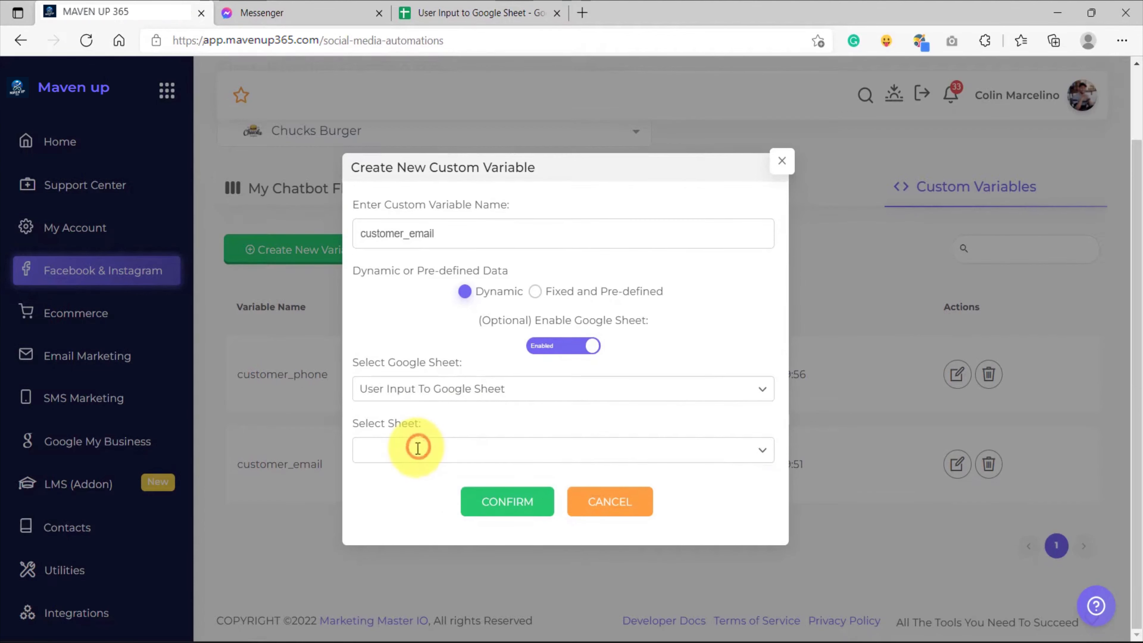
left_click(409, 451)
left_click(394, 482)
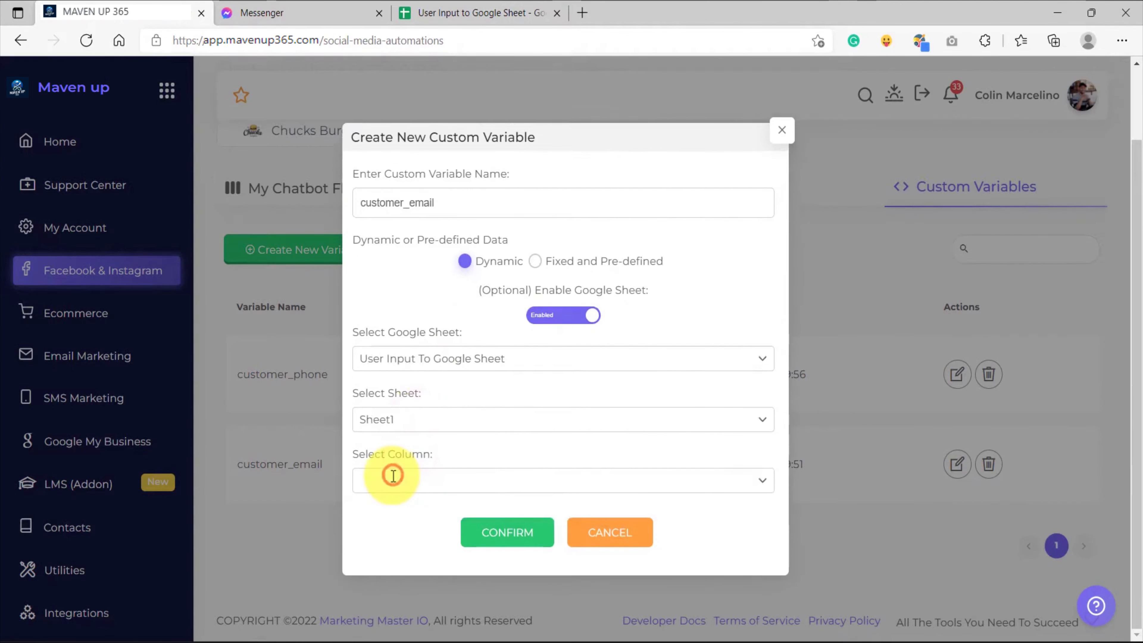
left_click(387, 477)
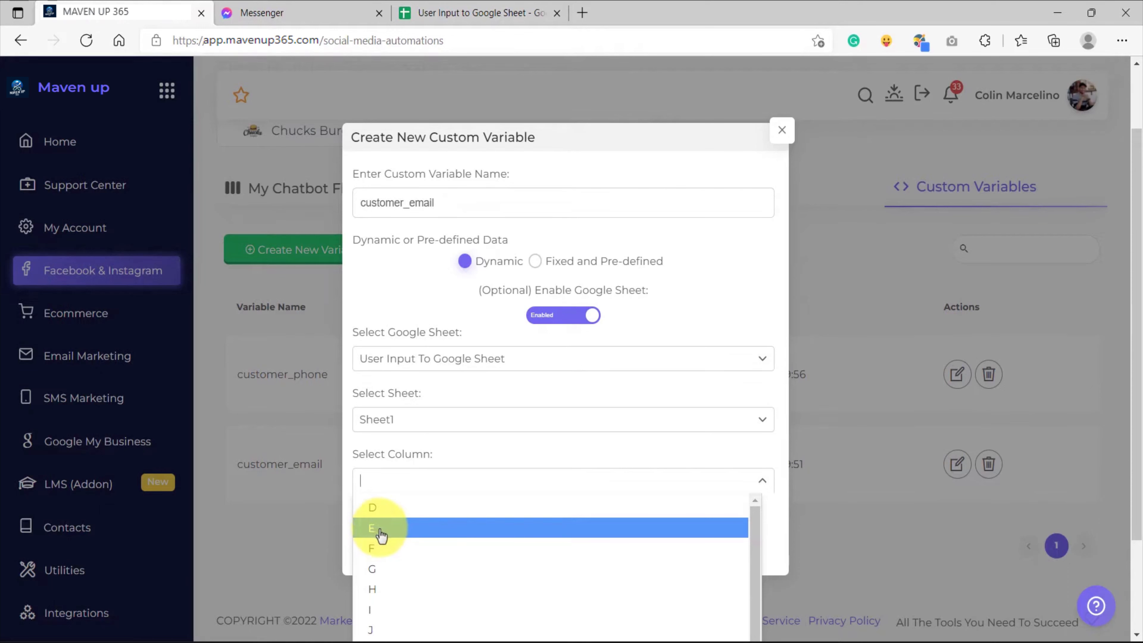
left_click(387, 535)
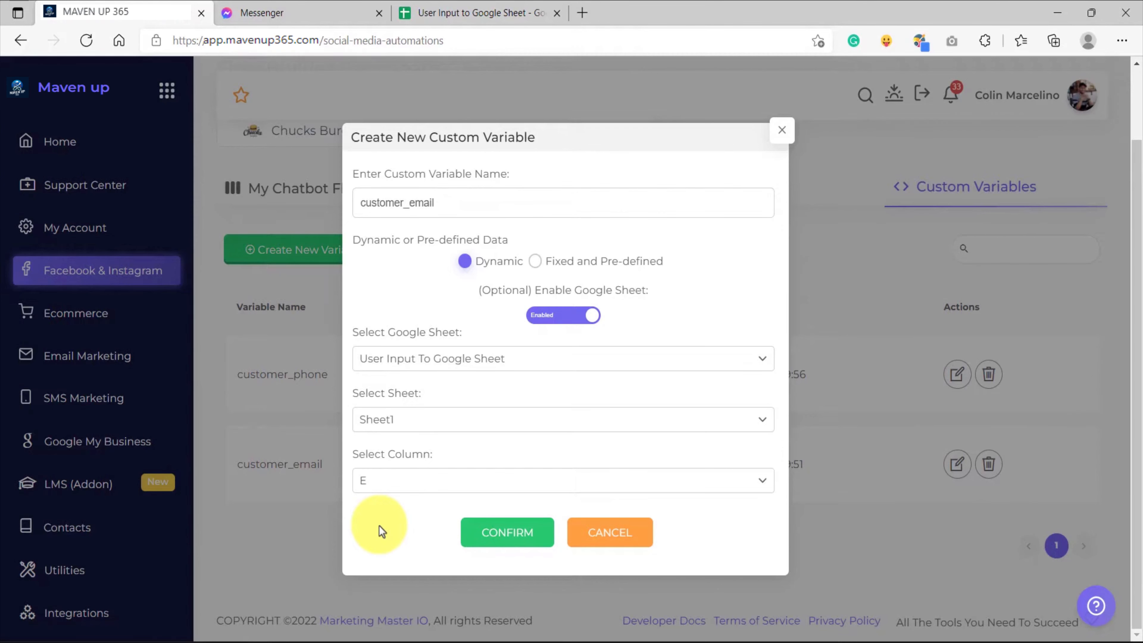
Examine reserved columns A to C and variable columns D and E in the User Input to Google Sheet spreadsheet in Google Sheets
left_click(455, 16)
key("Escape")
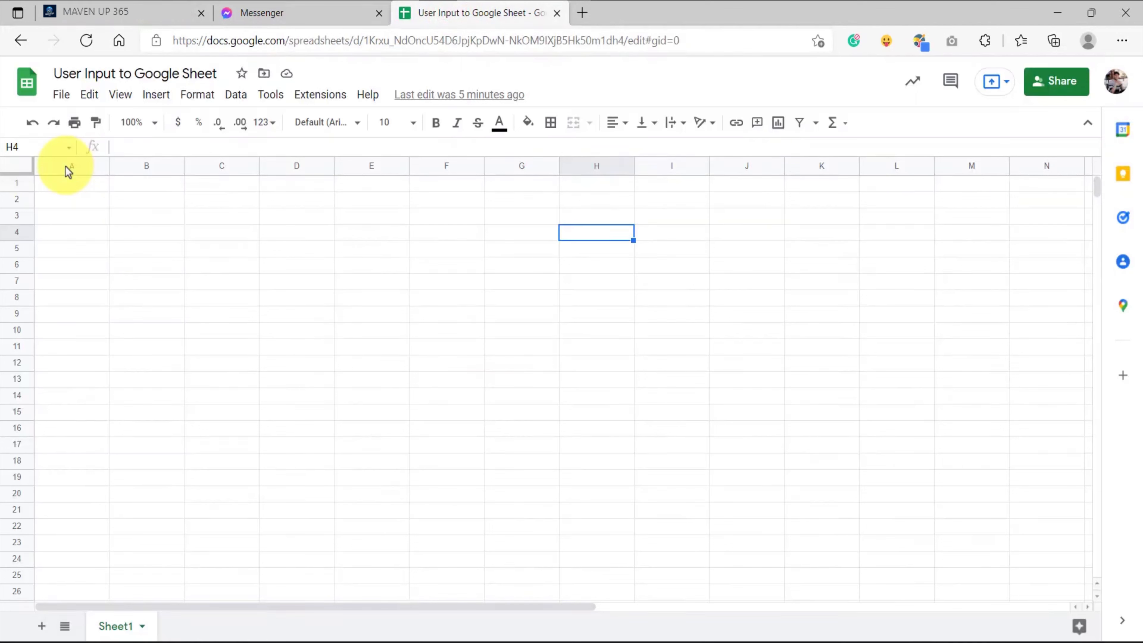
left_click(67, 167)
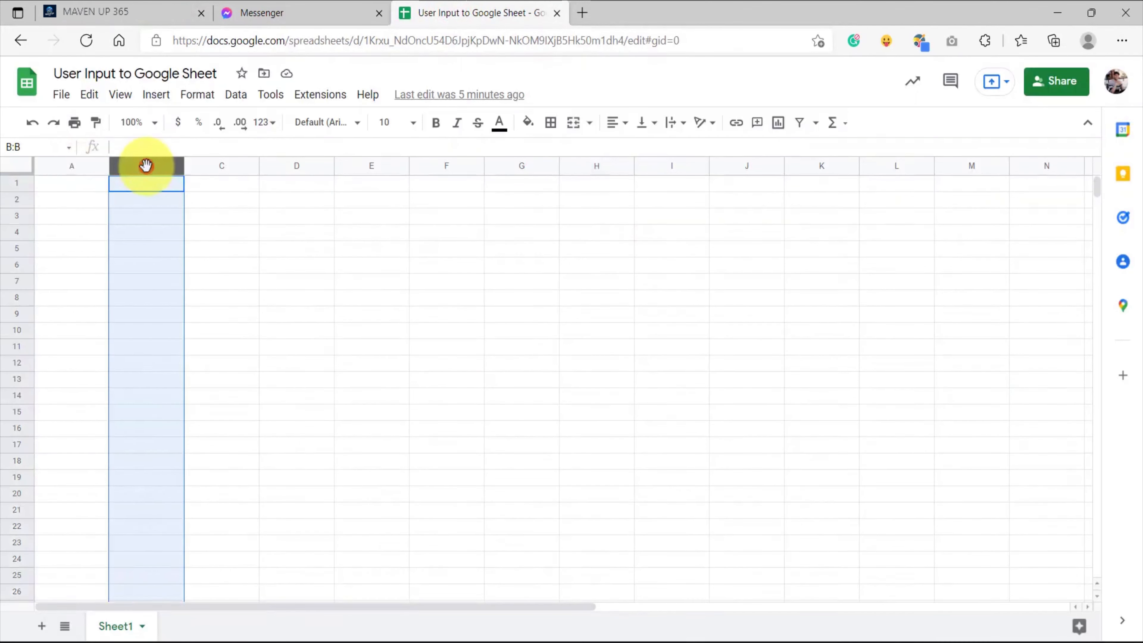
left_click(205, 165)
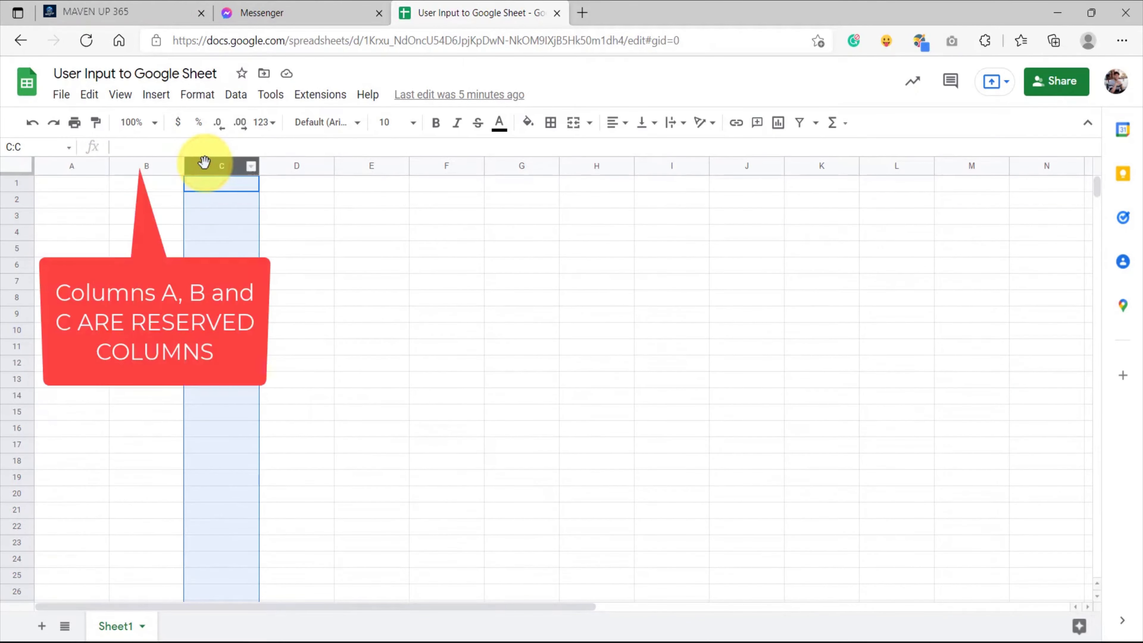
left_click(285, 165)
left_click(286, 167)
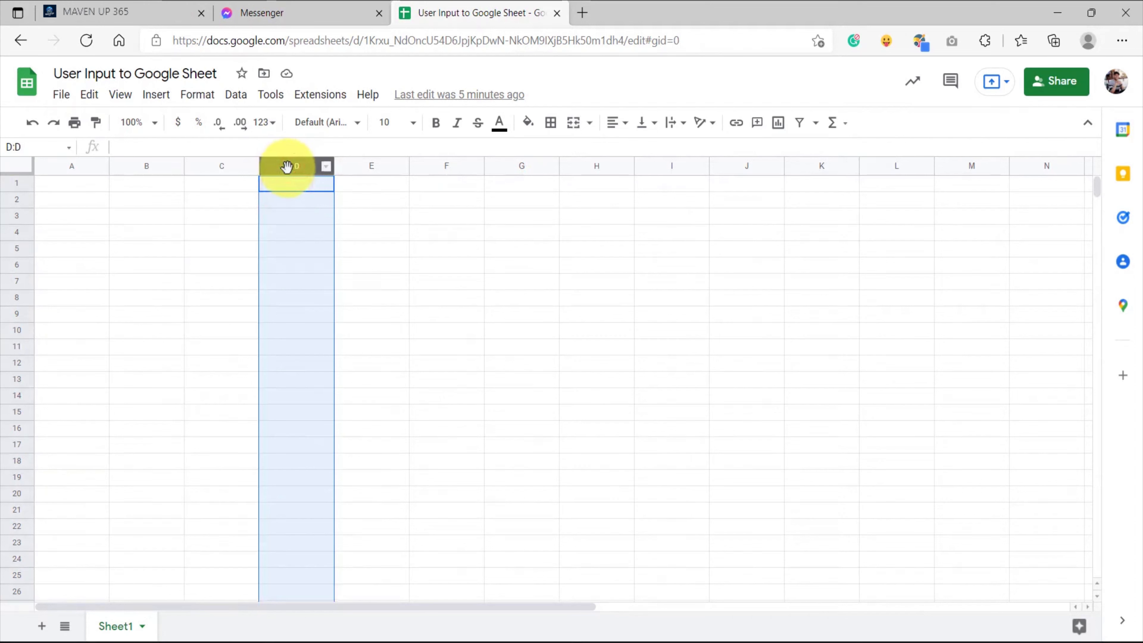
left_click(362, 166)
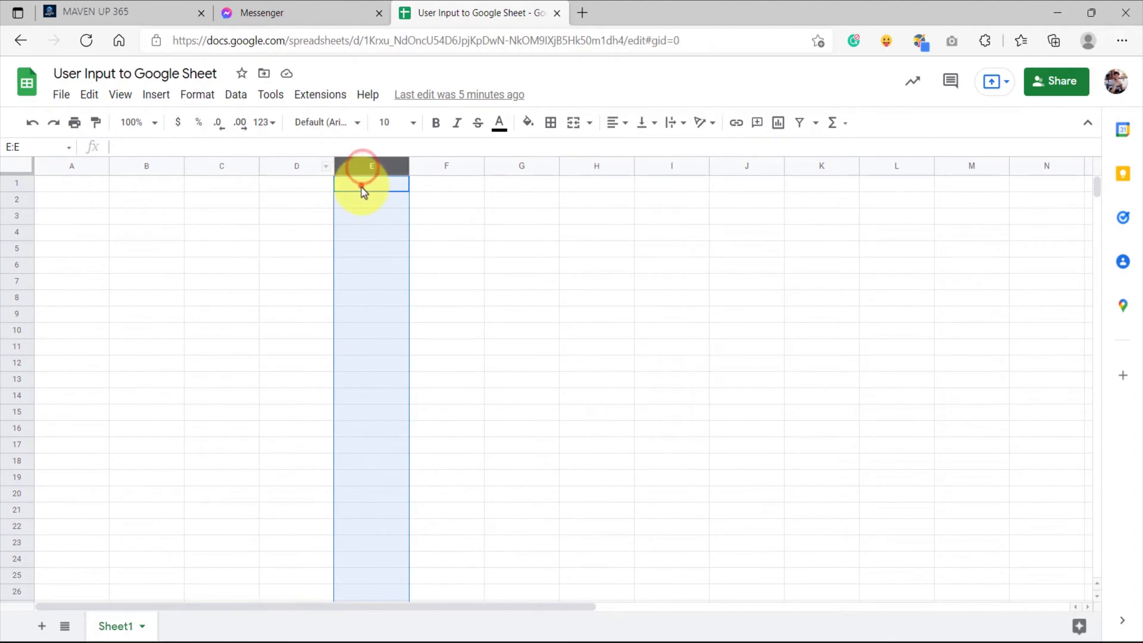
left_click(361, 185)
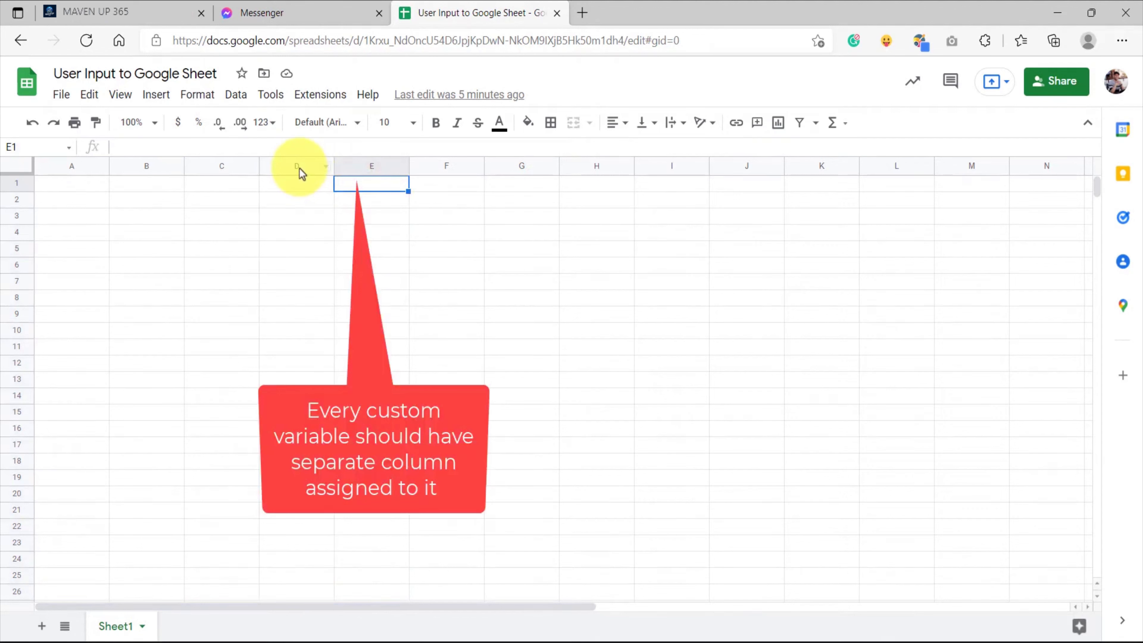
left_click(299, 168)
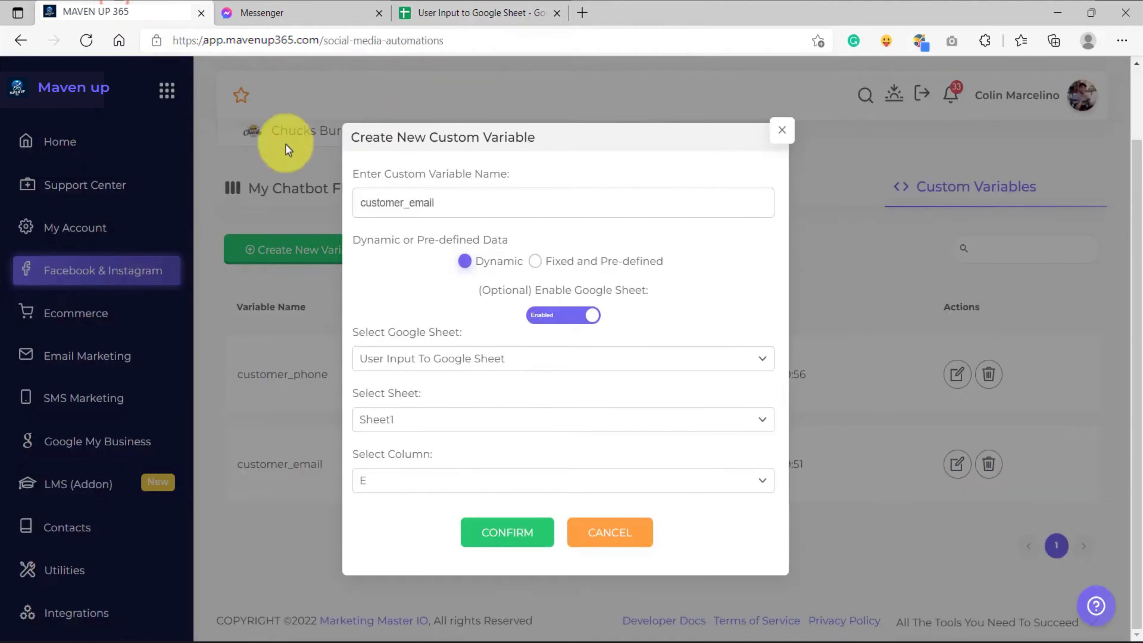
In MAVEN UP 365, save the customer_email variable settings and open My Fist Chatbot Flow for editing
left_click(493, 534)
left_click(580, 440)
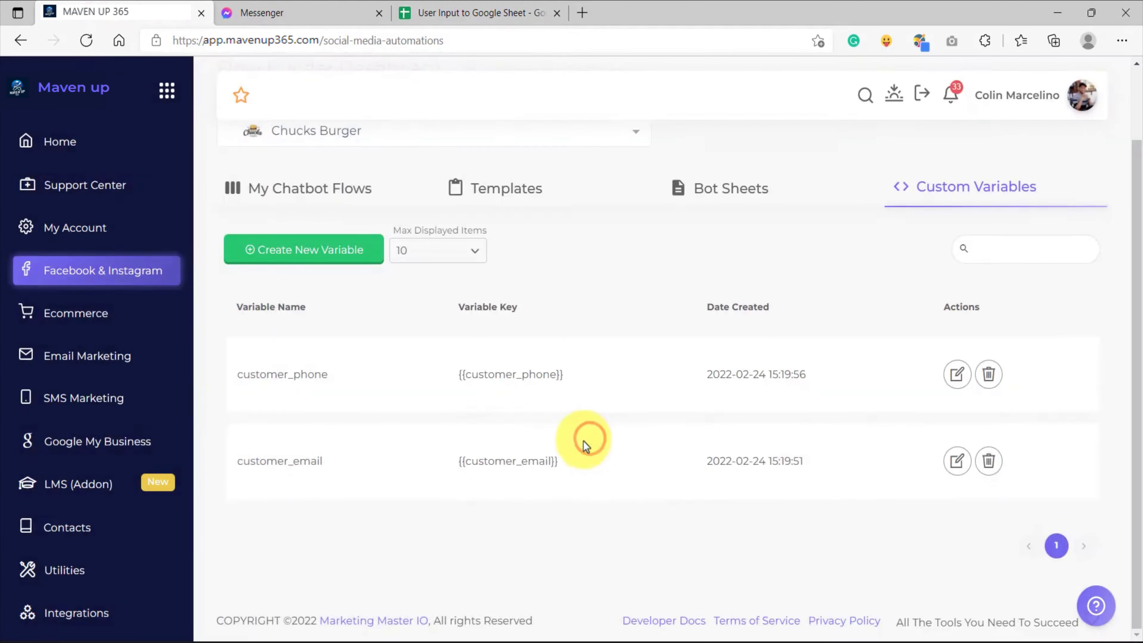
left_click(300, 193)
left_click_drag(466, 450, 341, 446)
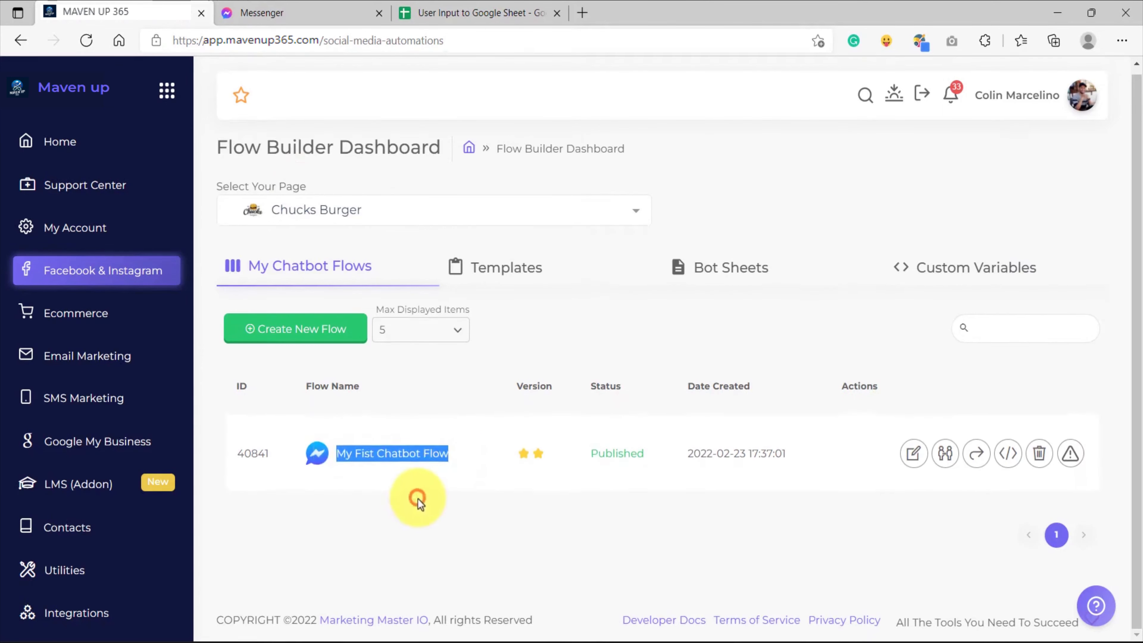
left_click(913, 452)
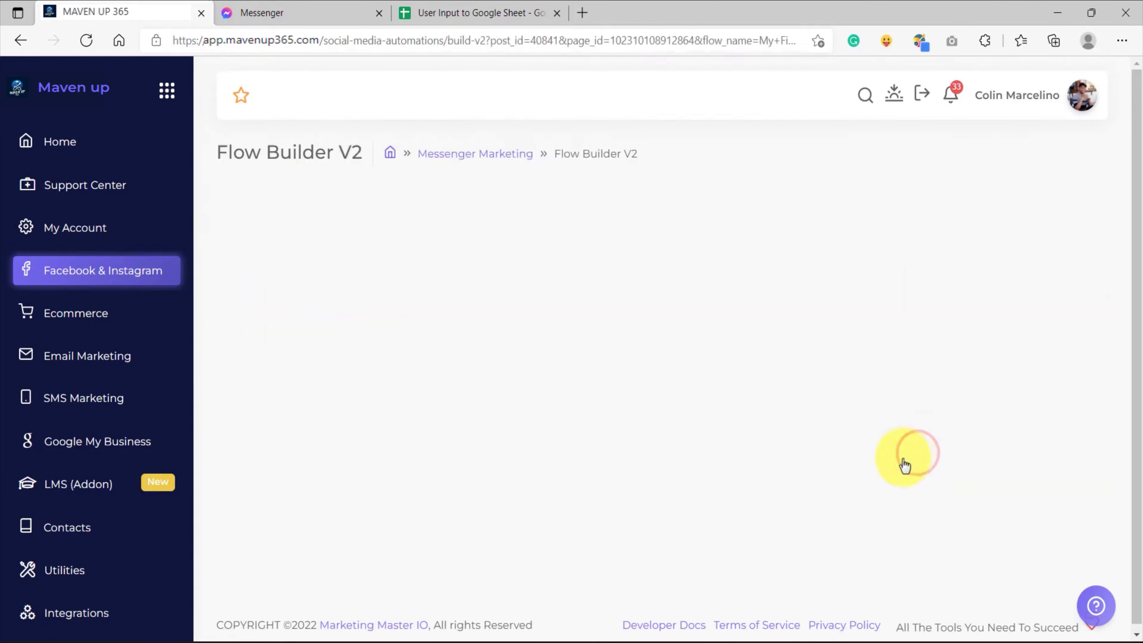
Confirm the existing custom variable settings of the email and phone user-input nodes, keeping Customer_email for the email one, and save the flow
left_click_drag(403, 219, 513, 324)
left_click_drag(635, 434, 498, 329)
scroll(511, 367, "up", 5)
left_click(443, 361)
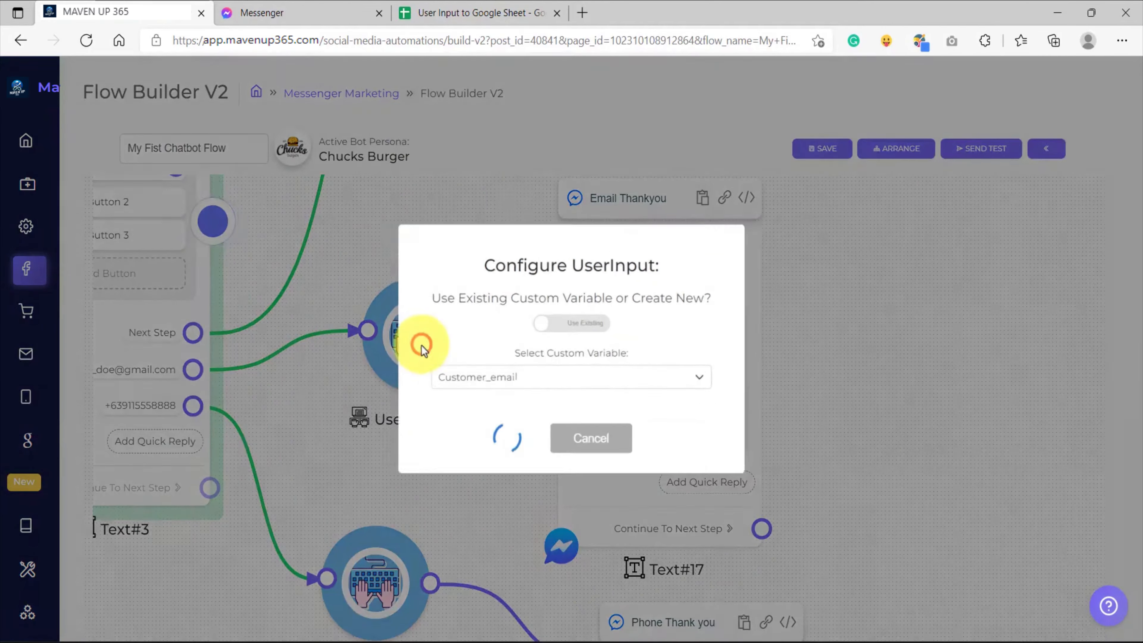
left_click(527, 436)
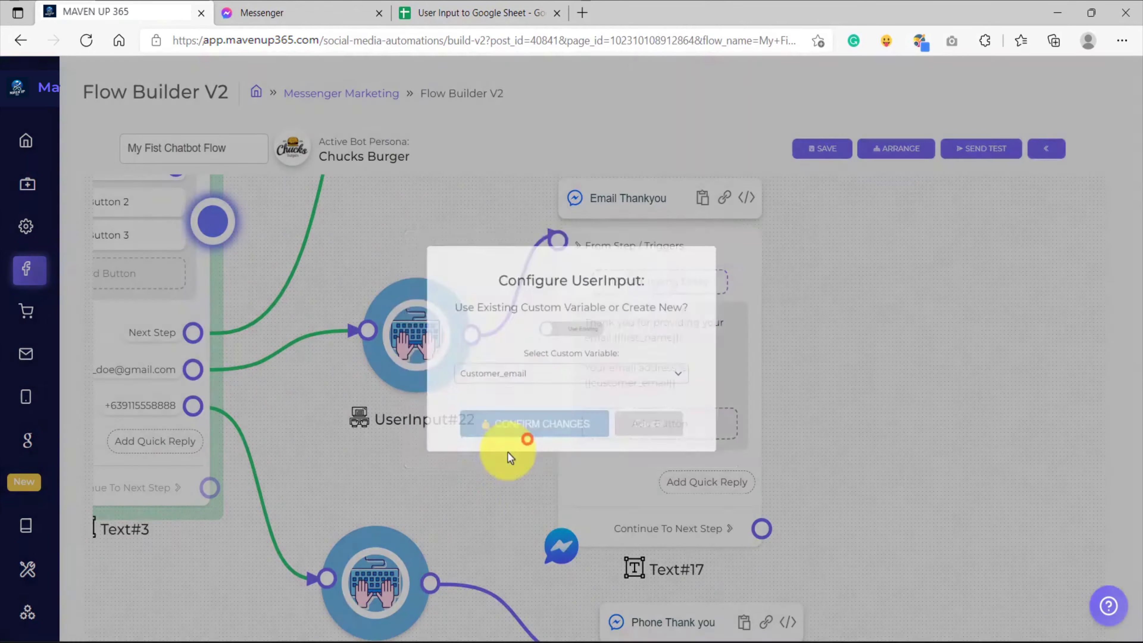
left_click(427, 483)
left_click(520, 439)
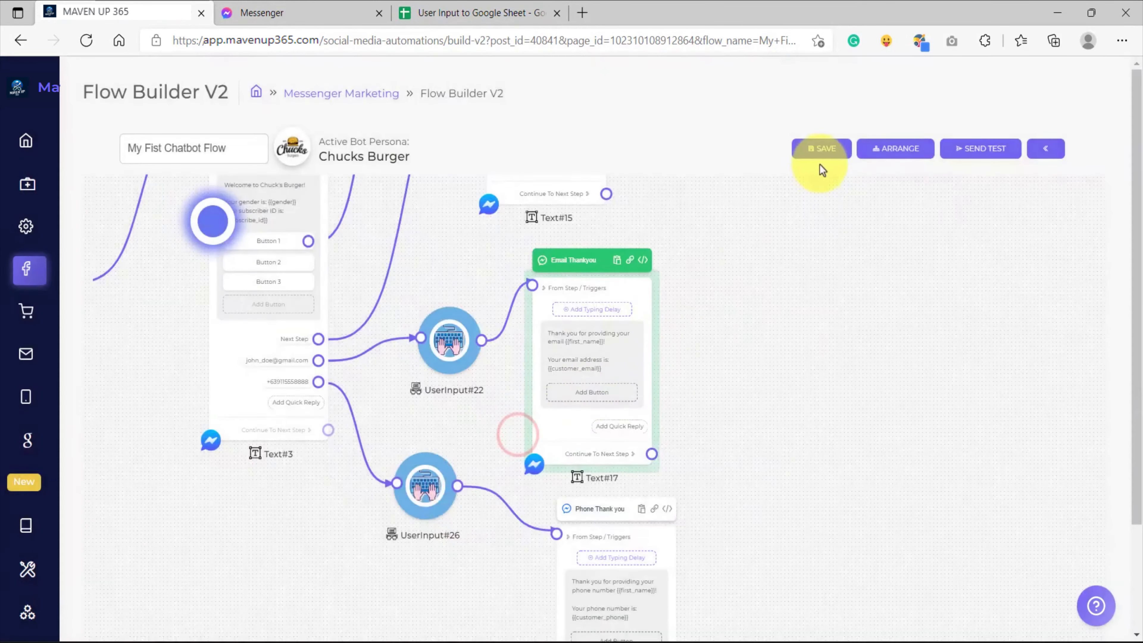
left_click(817, 150)
left_click(571, 433)
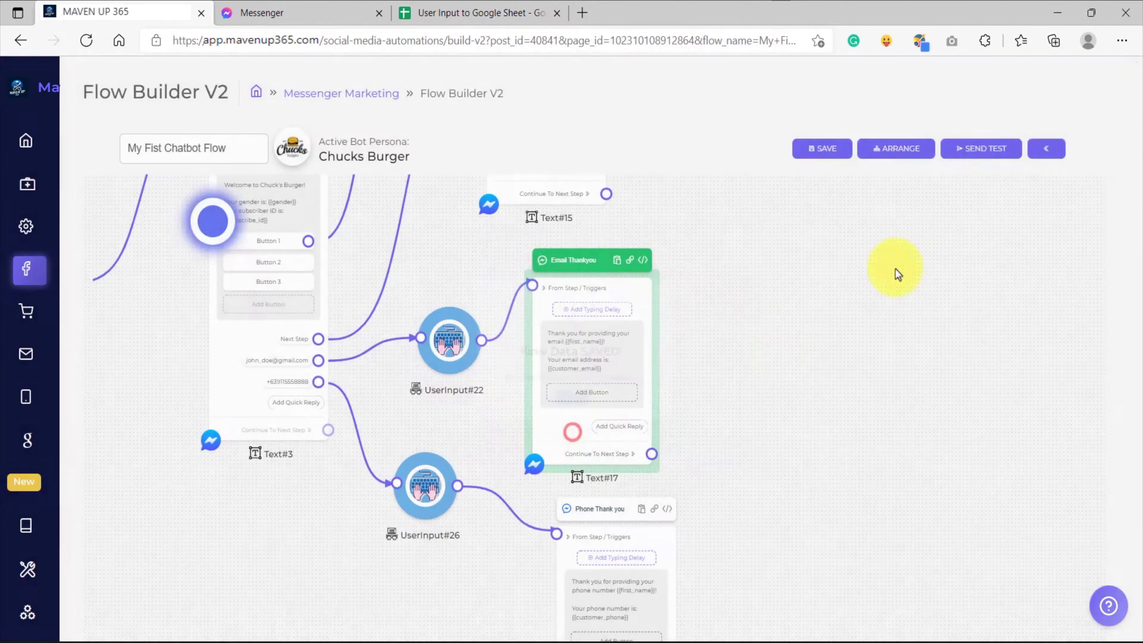
Send the flow as a test and answer it in the Chucks Burger Messenger chat with the suggested phone number
left_click(983, 148)
left_click(521, 407)
left_click(555, 15)
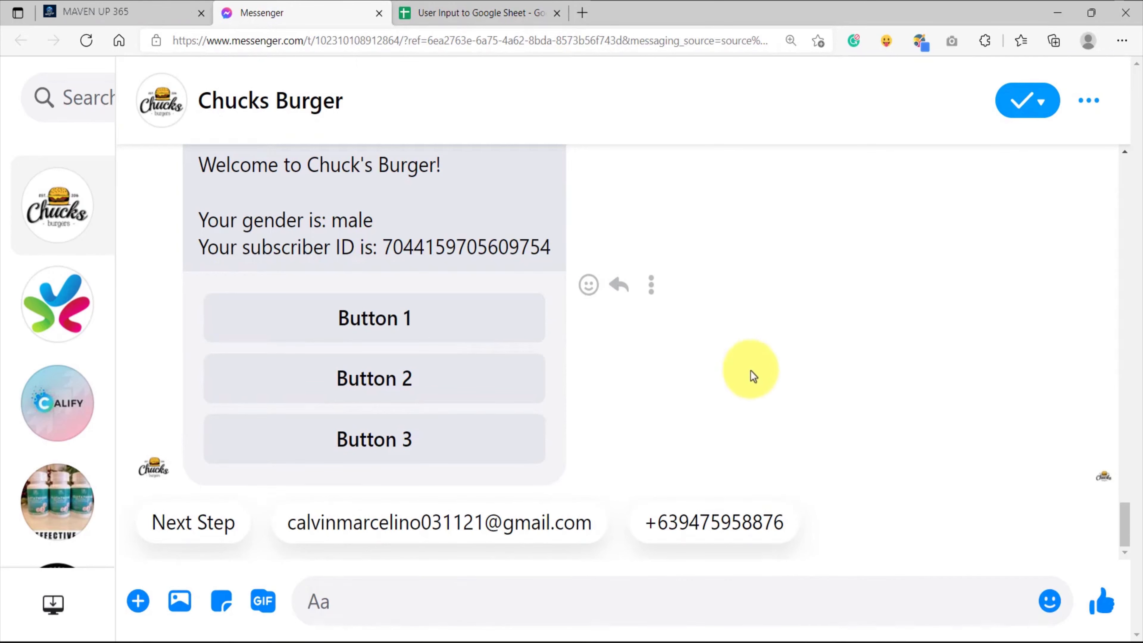
left_click(690, 515)
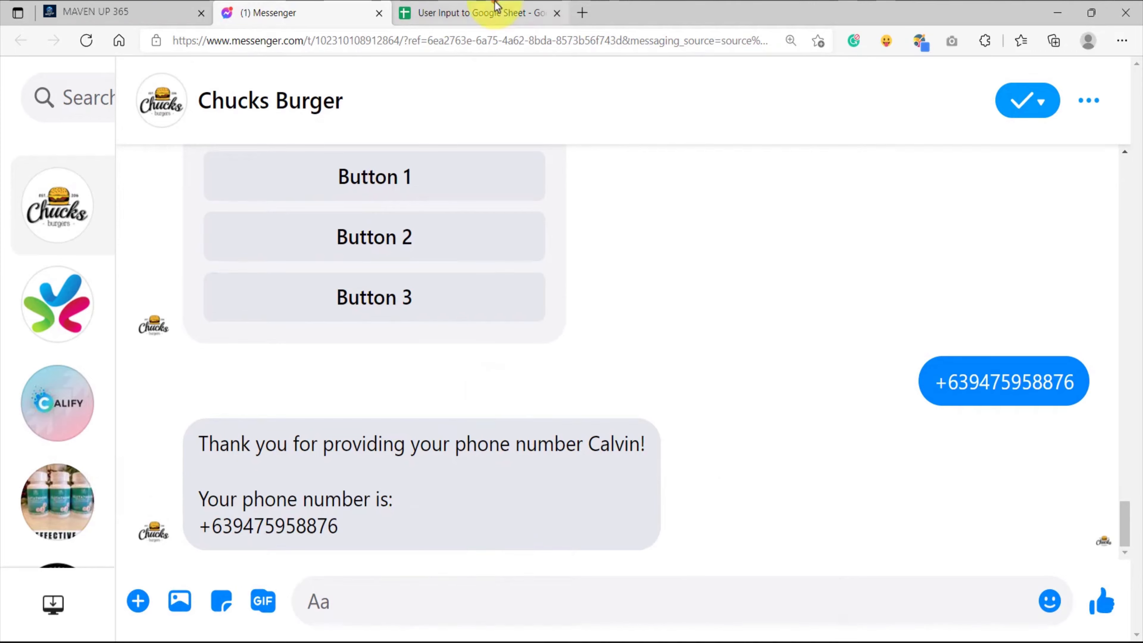
Examine the subscriber ID, first name, last name and phone number cells in row 1 of the Google Sheet
left_click(495, 13)
left_click(204, 215)
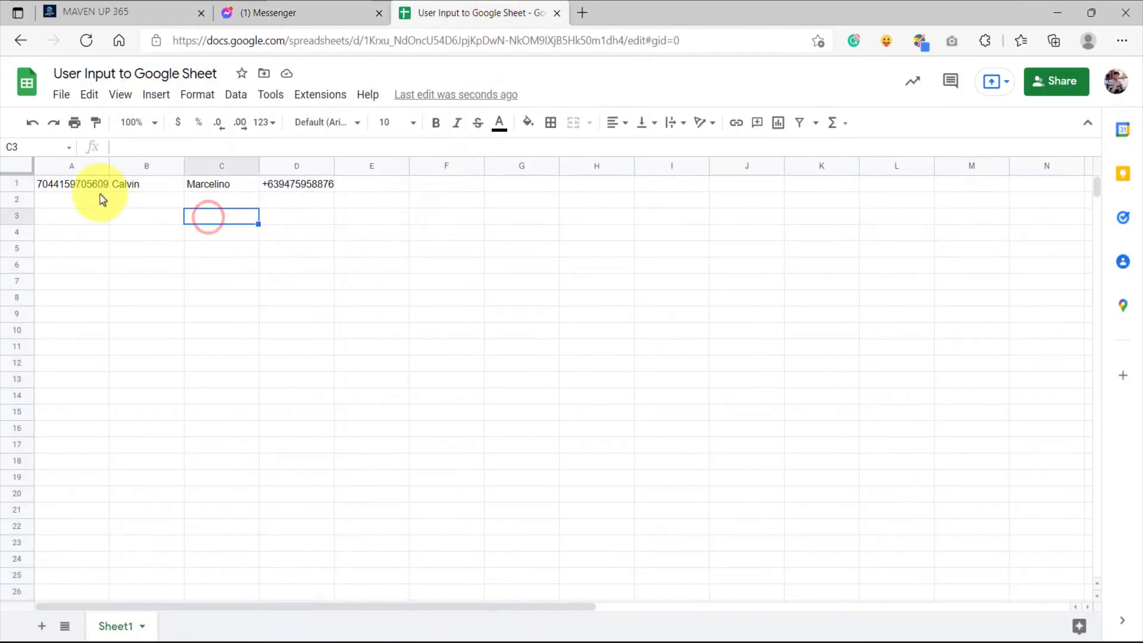
left_click(70, 183)
left_click(125, 185)
left_click(225, 183)
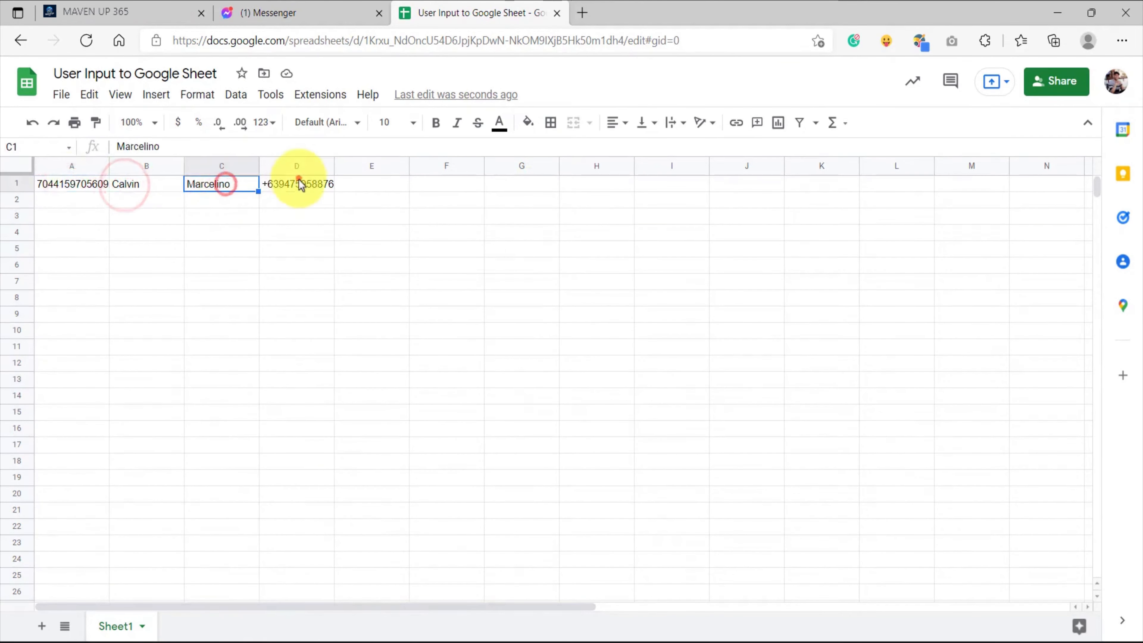
left_click(297, 183)
left_click(71, 167)
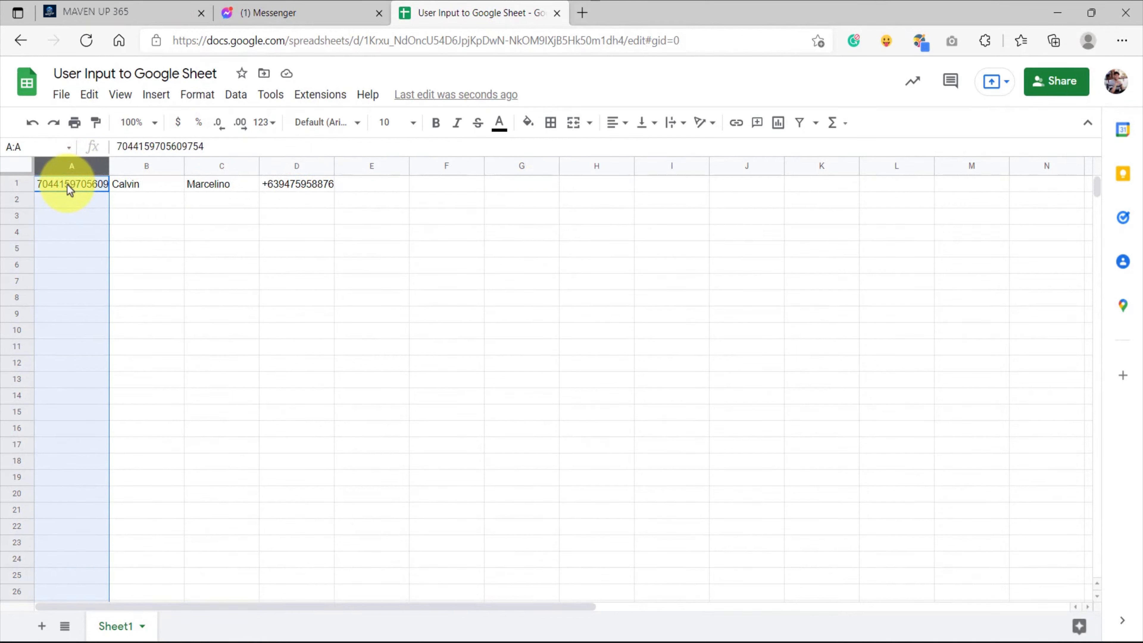
Inspect columns B to E of the Google Sheet one by one, including the column reserved for the customer's email
left_click(141, 166)
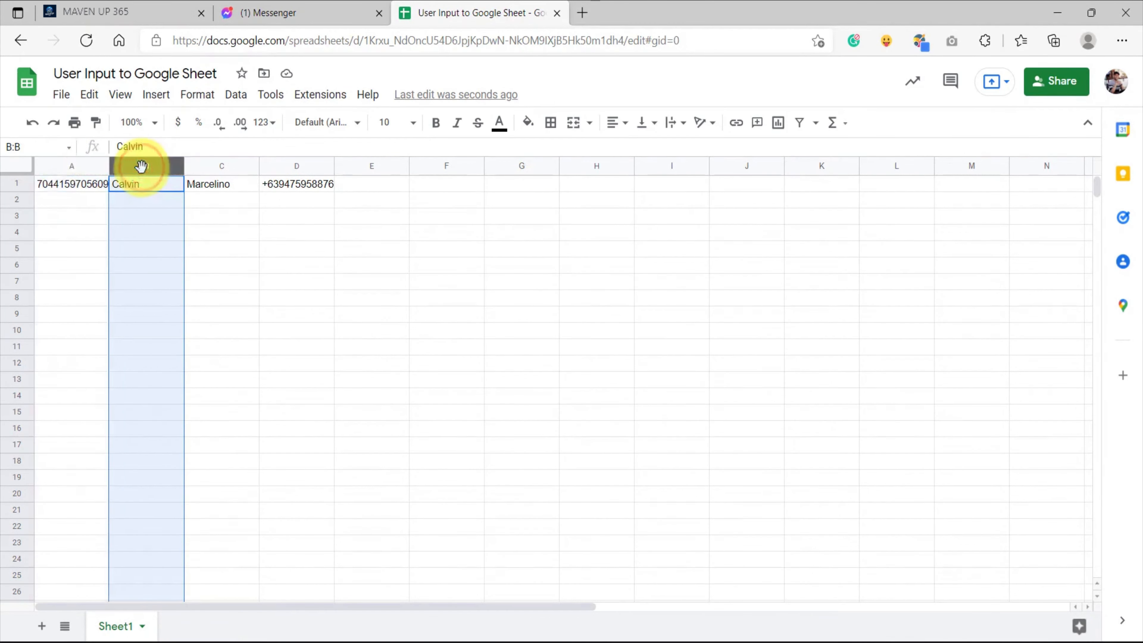
left_click(207, 166)
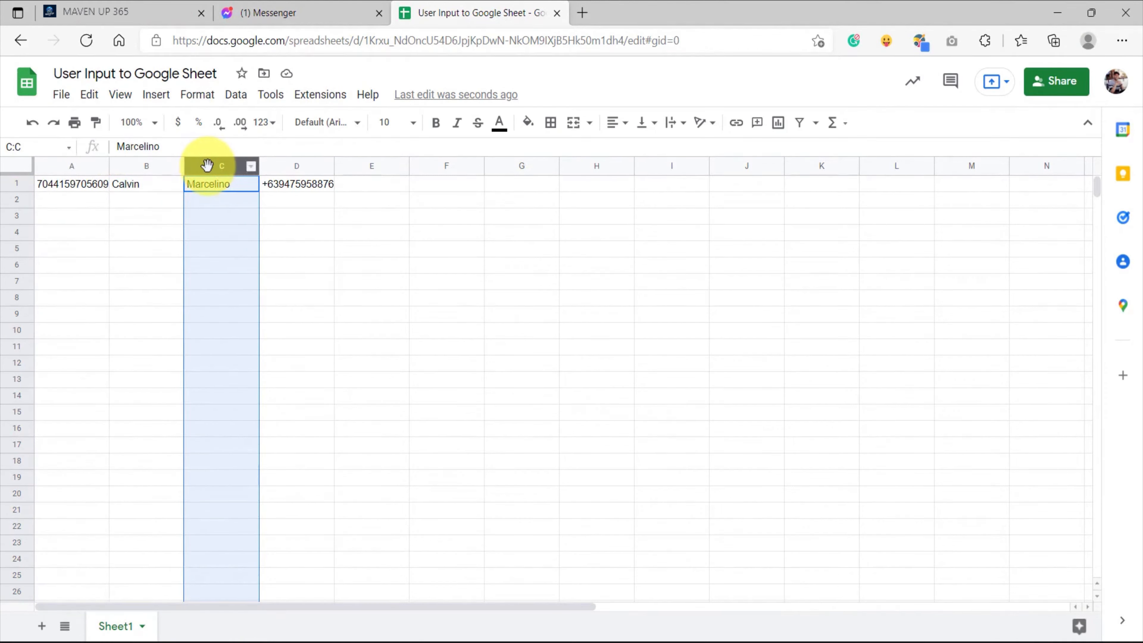
left_click(288, 164)
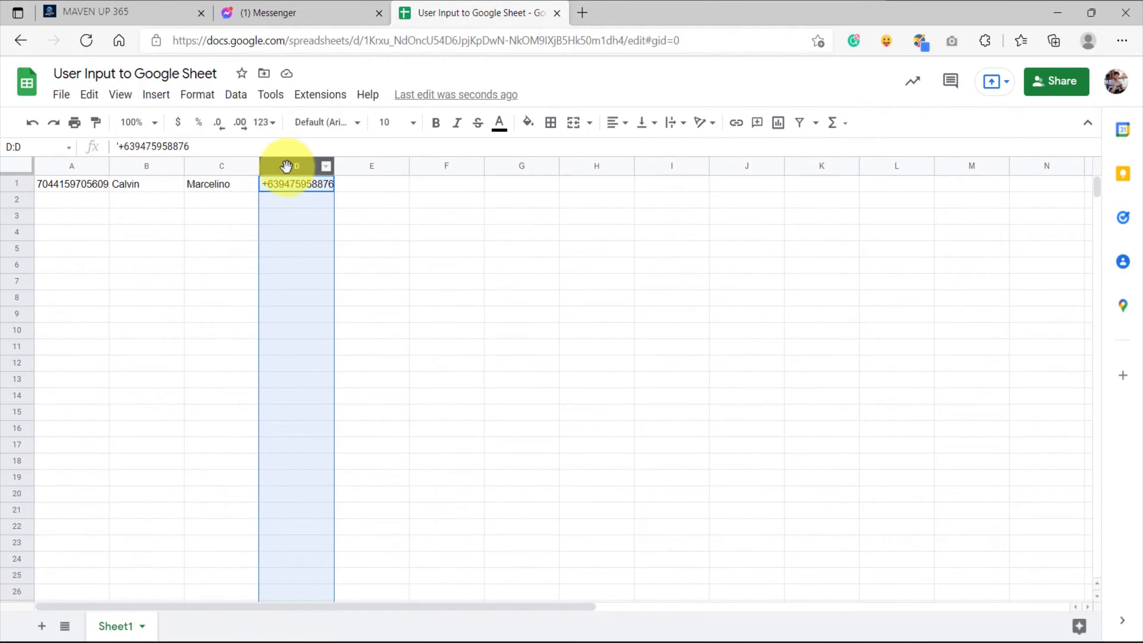
left_click(377, 165)
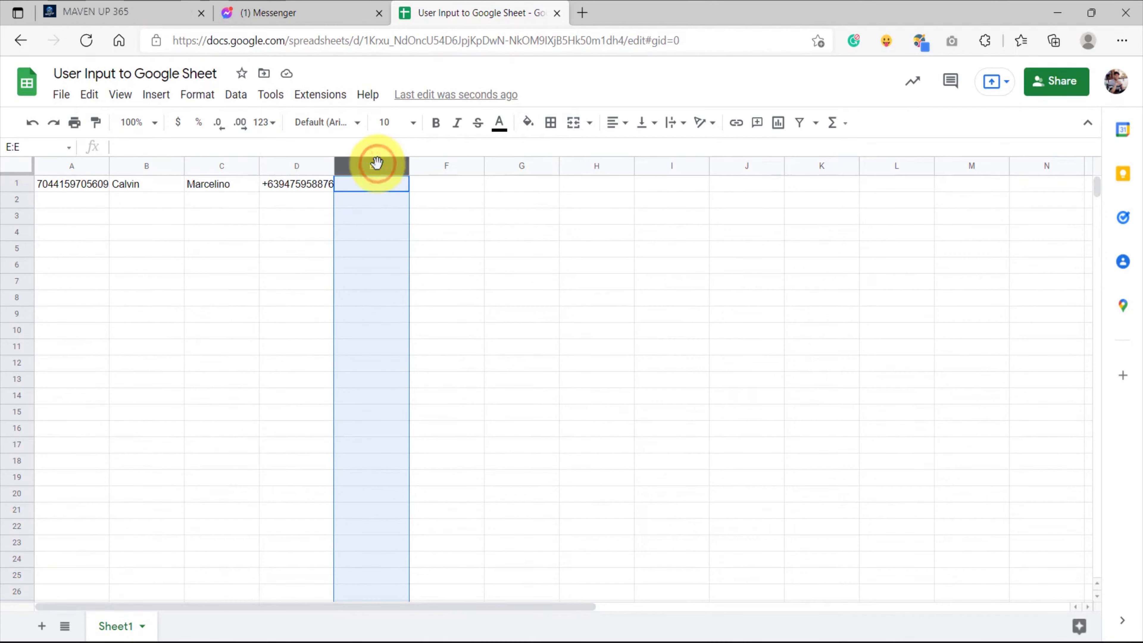
Switch to Messenger, reload the Chucks Burger chat and answer the bot with the suggested email address
left_click(254, 9)
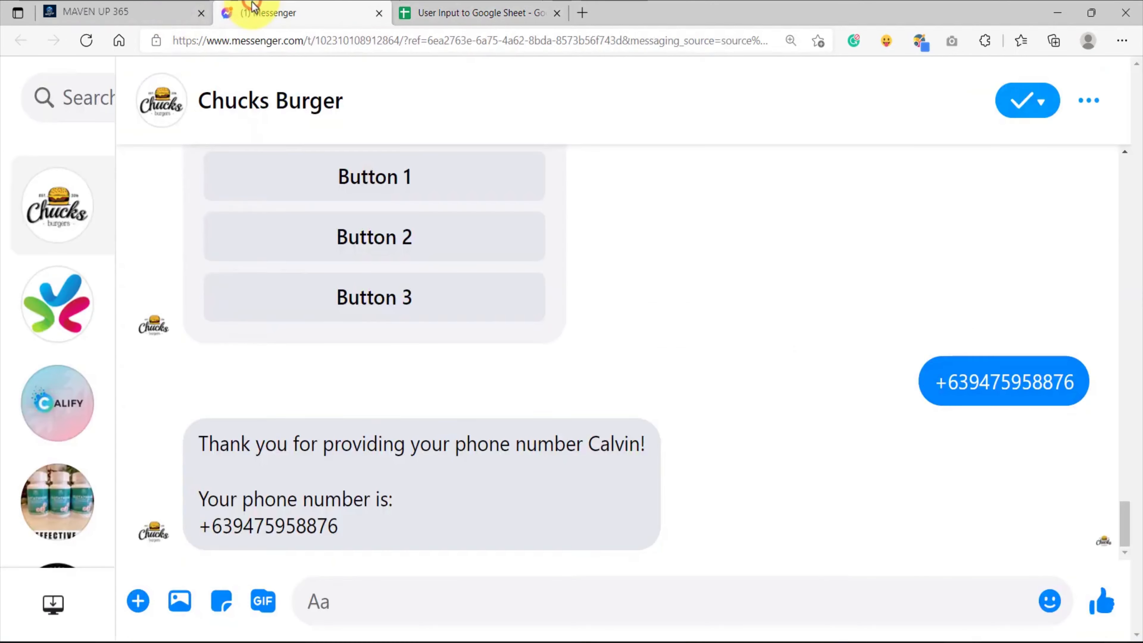
left_click(86, 40)
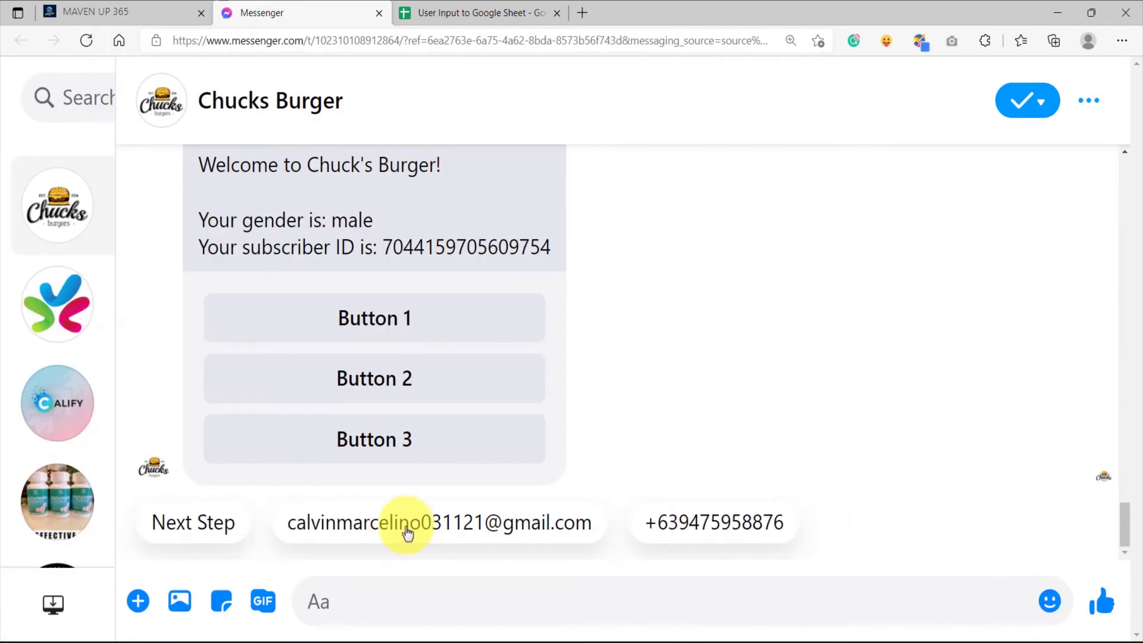
left_click(407, 531)
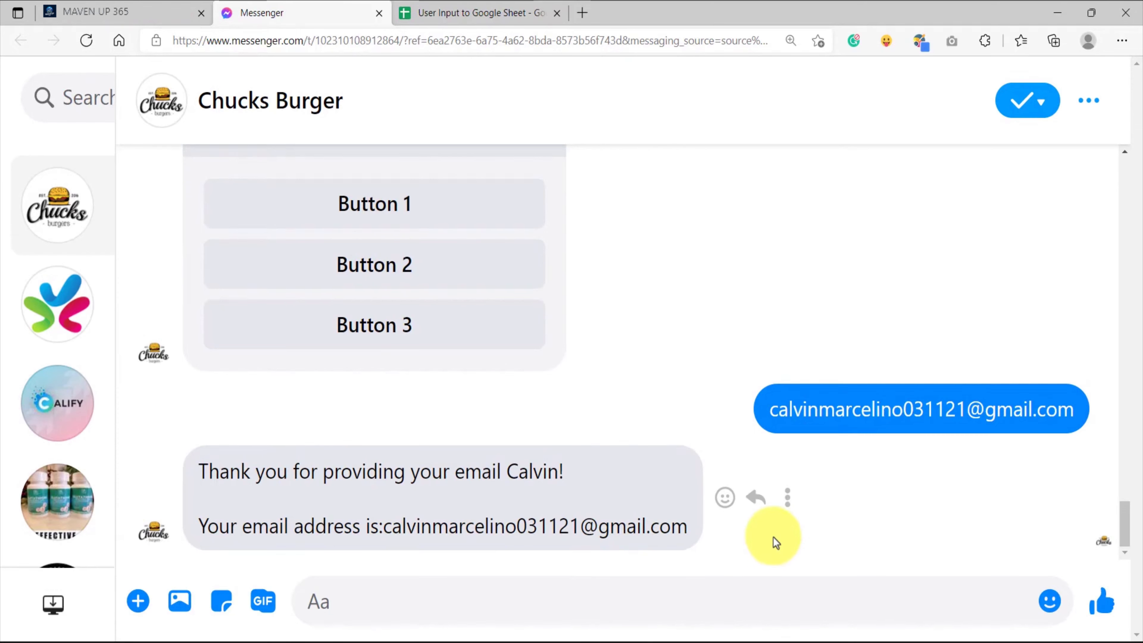
In the Google Sheet, fit column E to the saved email, widen column D and check the email entry in column E
left_click(460, 6)
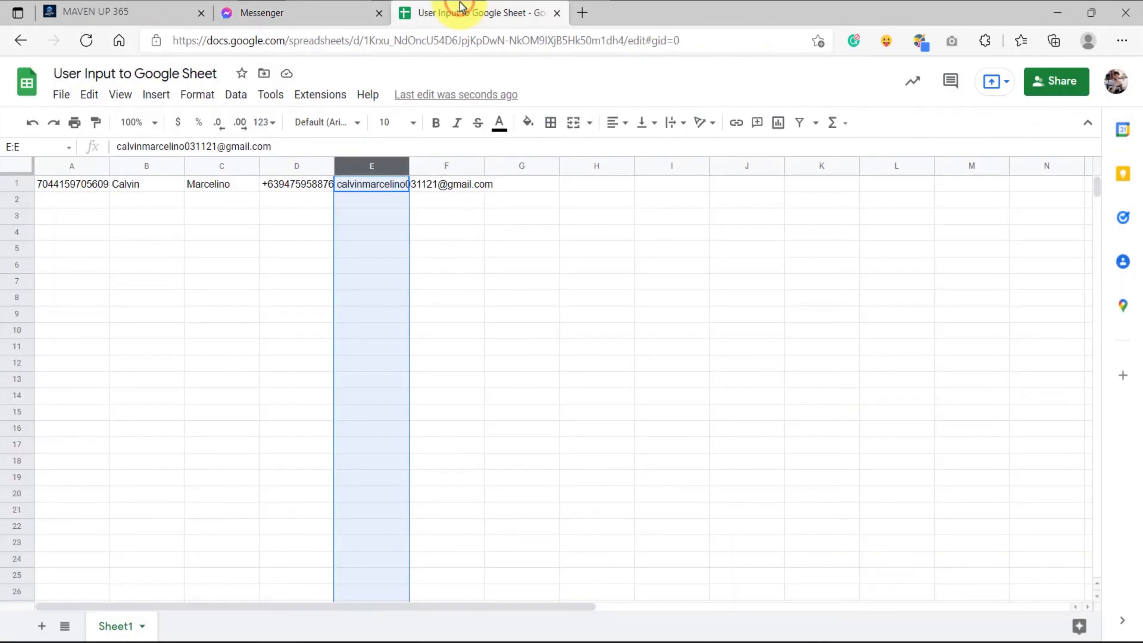
left_click(468, 191)
double_click(408, 164)
left_click(434, 184)
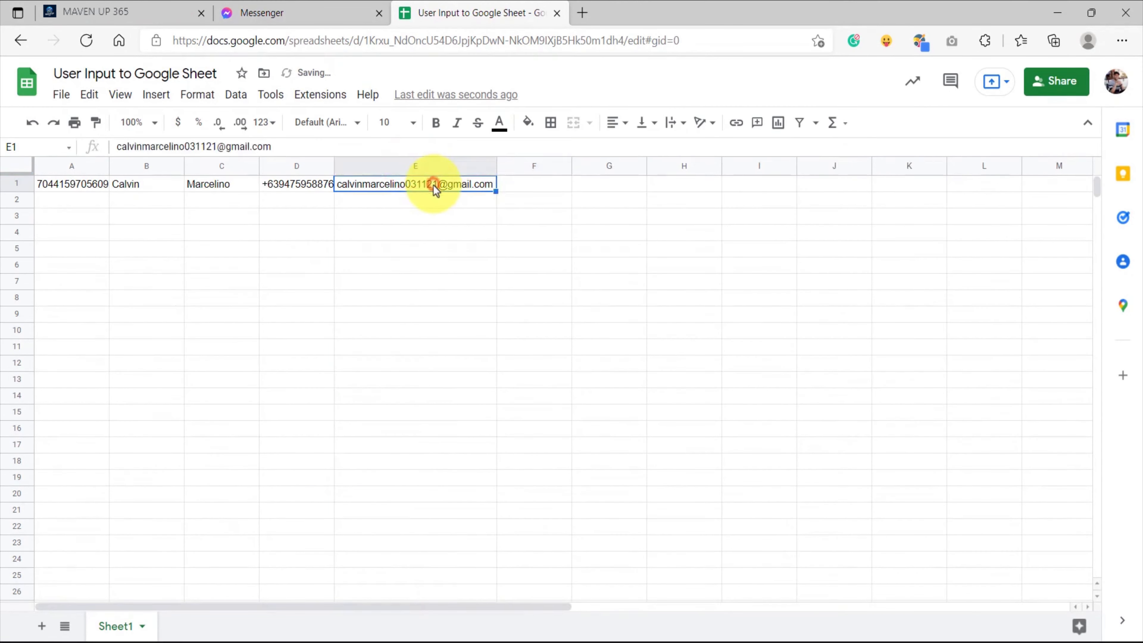
left_click_drag(333, 165, 395, 166)
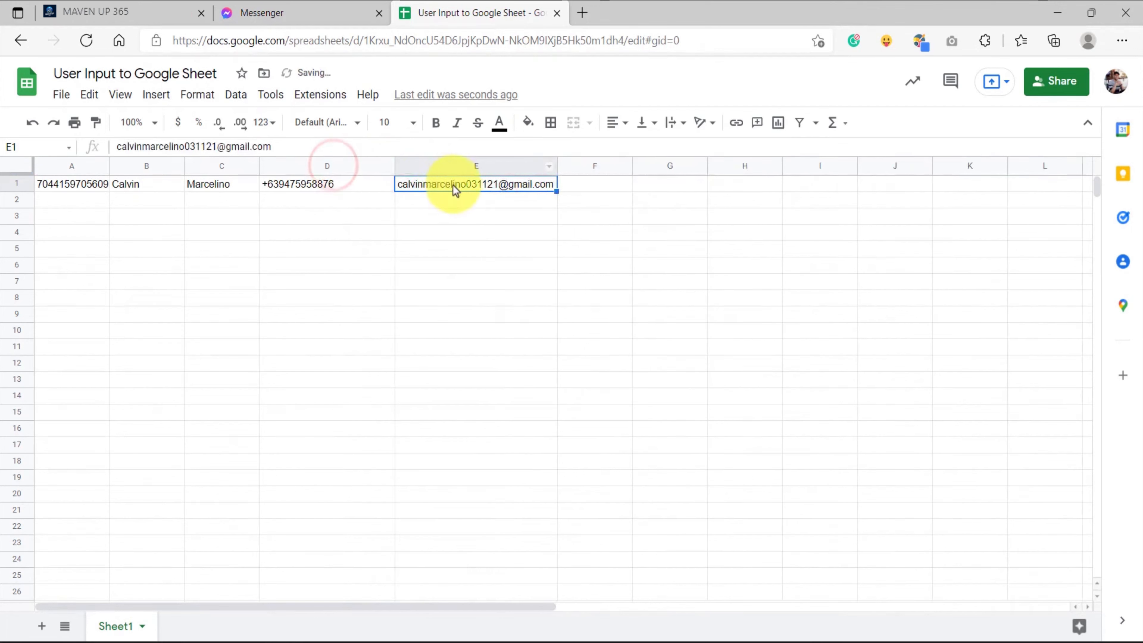
left_click(446, 165)
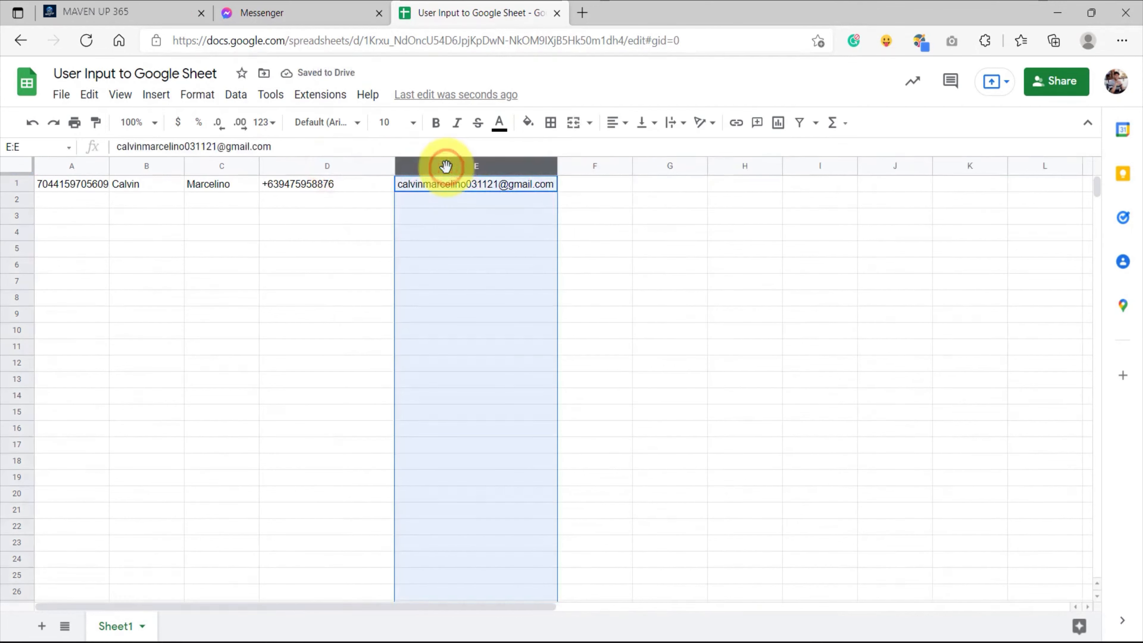
left_click(449, 203)
Back in the MAVEN UP 365 flow, review the custom variables assigned to the email and phone user-input nodes
left_click(142, 6)
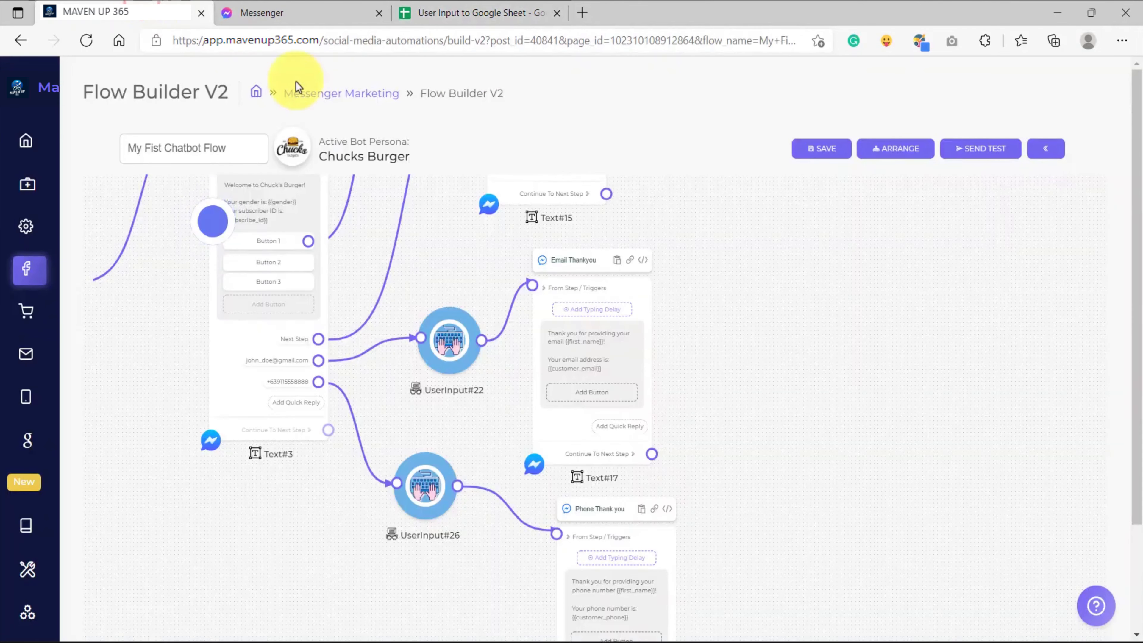
left_click(462, 241)
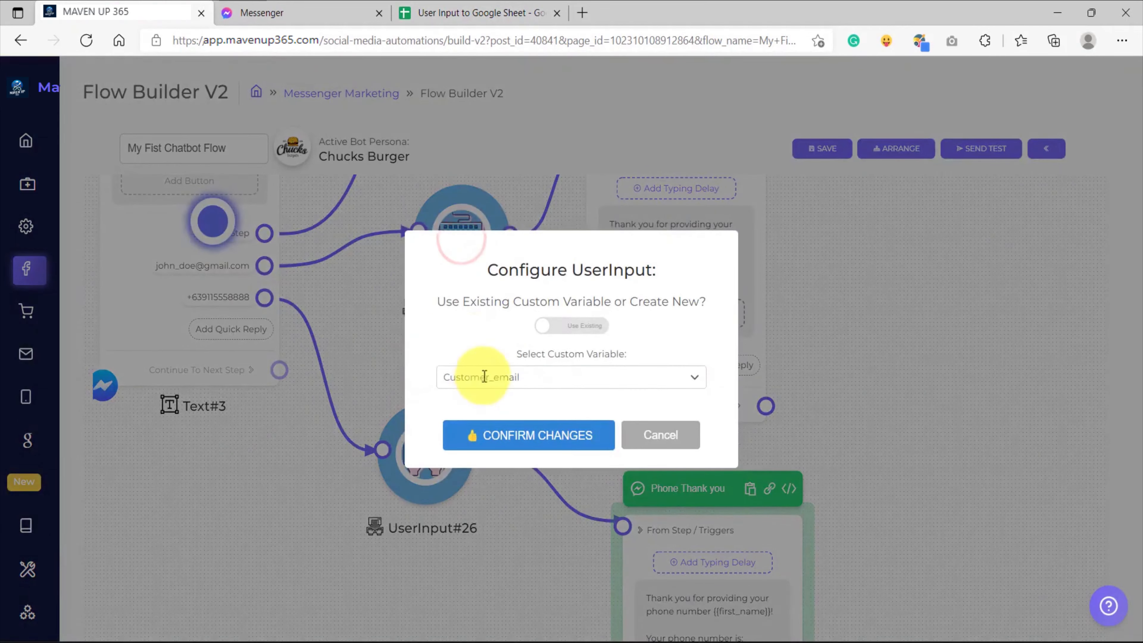
left_click(582, 434)
left_click(428, 448)
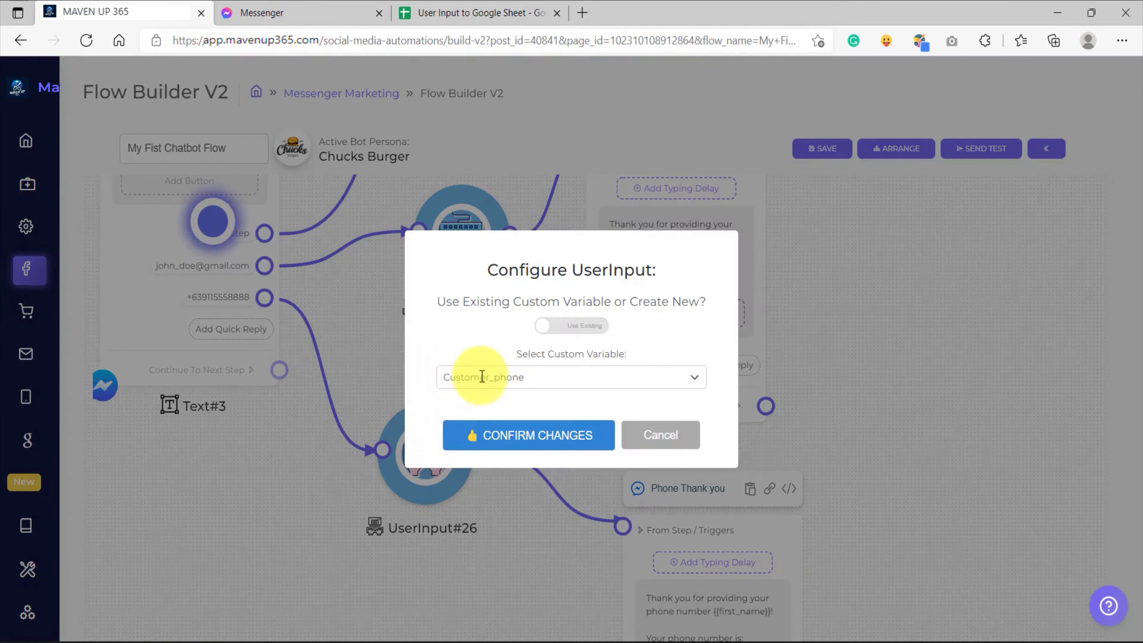
left_click(485, 13)
left_click(140, 12)
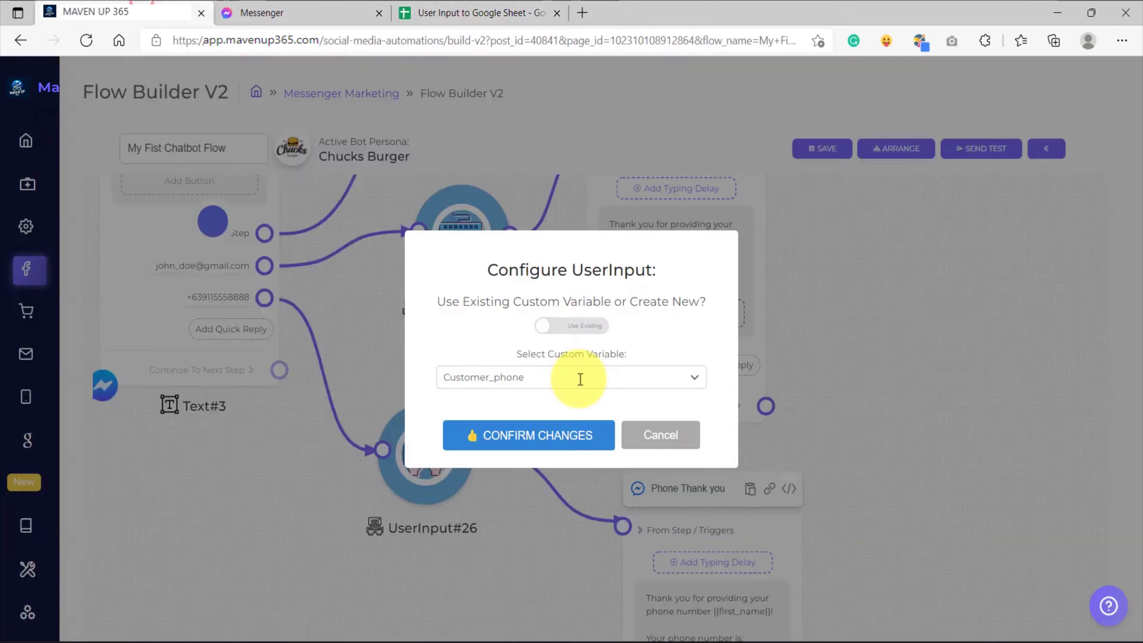
left_click(606, 437)
Add a Next Step quick reply with the text "I am a new value" to the welcome message node Text#3
scroll(358, 320, "up", 5)
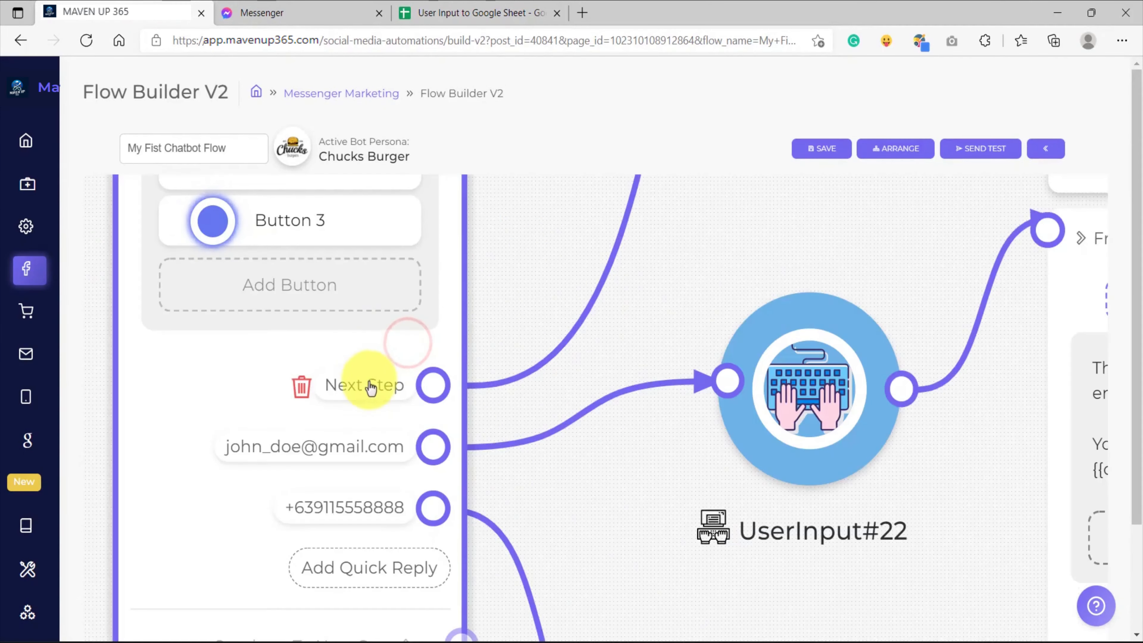
left_click(369, 384)
left_click(599, 534)
left_click_drag(600, 534, 614, 341)
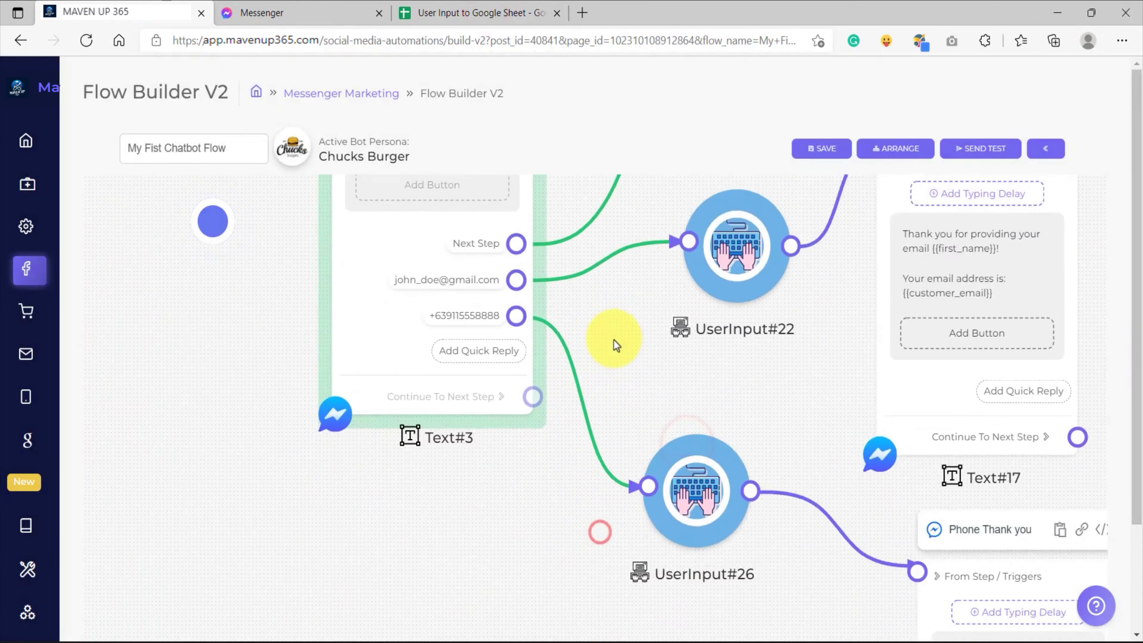
left_click(480, 351)
left_click(503, 358)
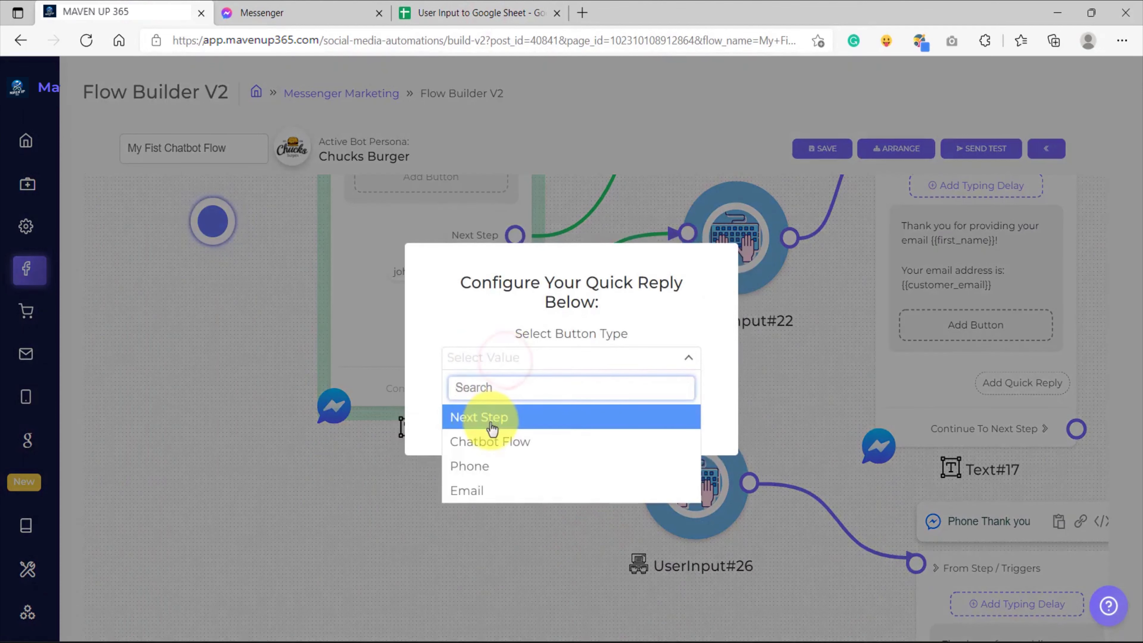
left_click(491, 419)
left_click(456, 390)
type("I a")
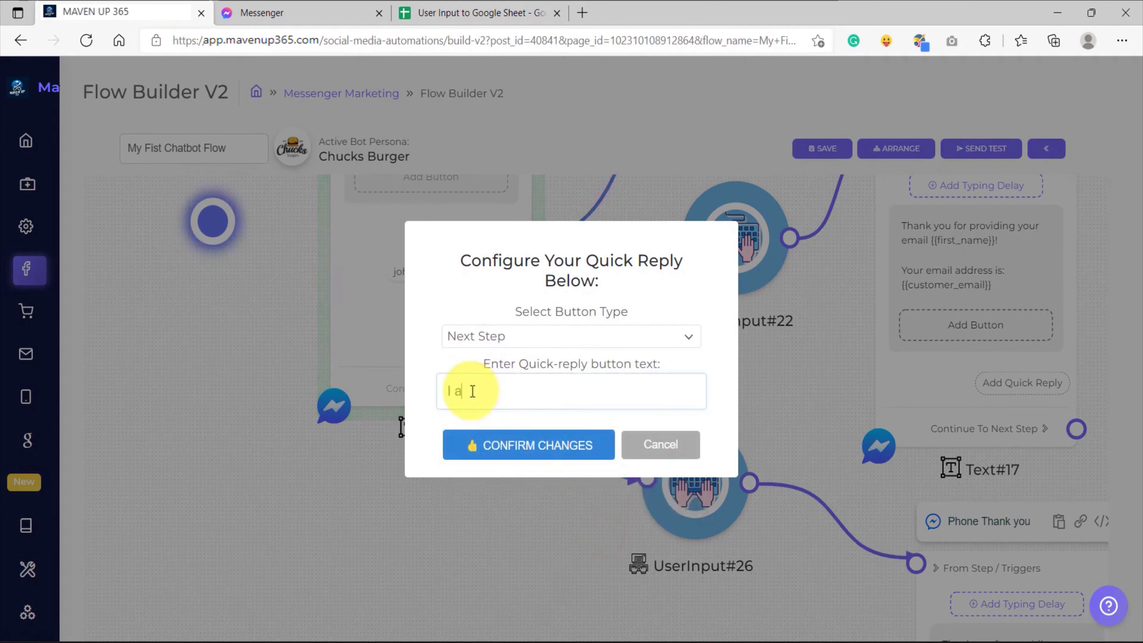
left_click(517, 444)
Connect the "I am a new value" quick reply to a new UserInput node in the free space below
left_click_drag(530, 522, 583, 449)
left_click_drag(459, 337, 228, 382)
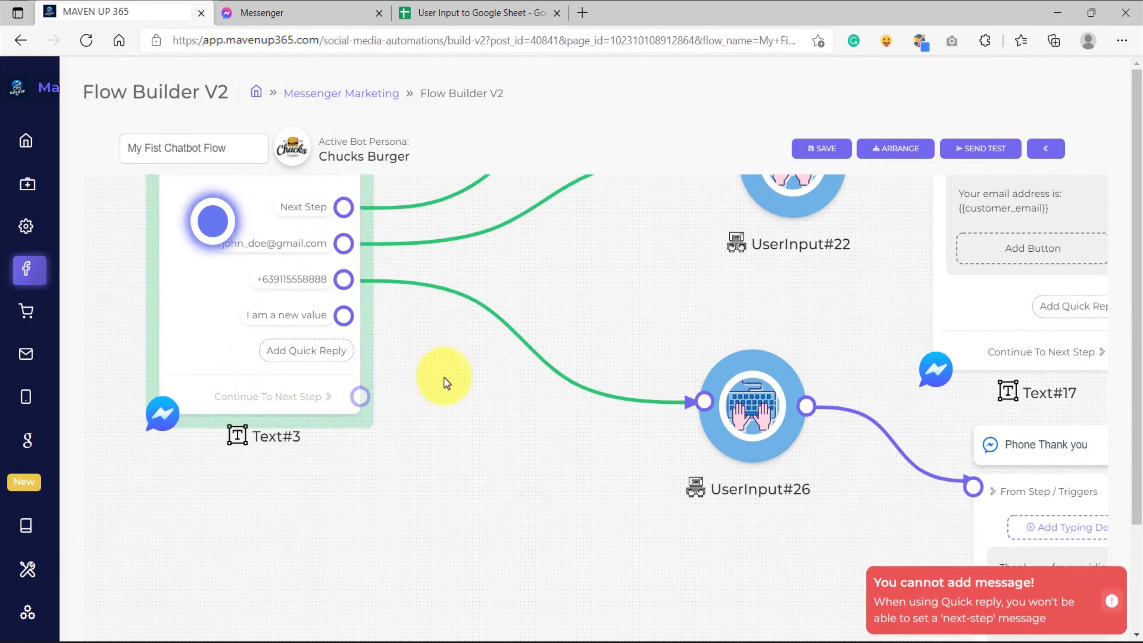
scroll(484, 390, "down", 3)
left_click_drag(570, 354, 585, 319)
scroll(477, 394, "up", 3)
left_click_drag(388, 337, 464, 483)
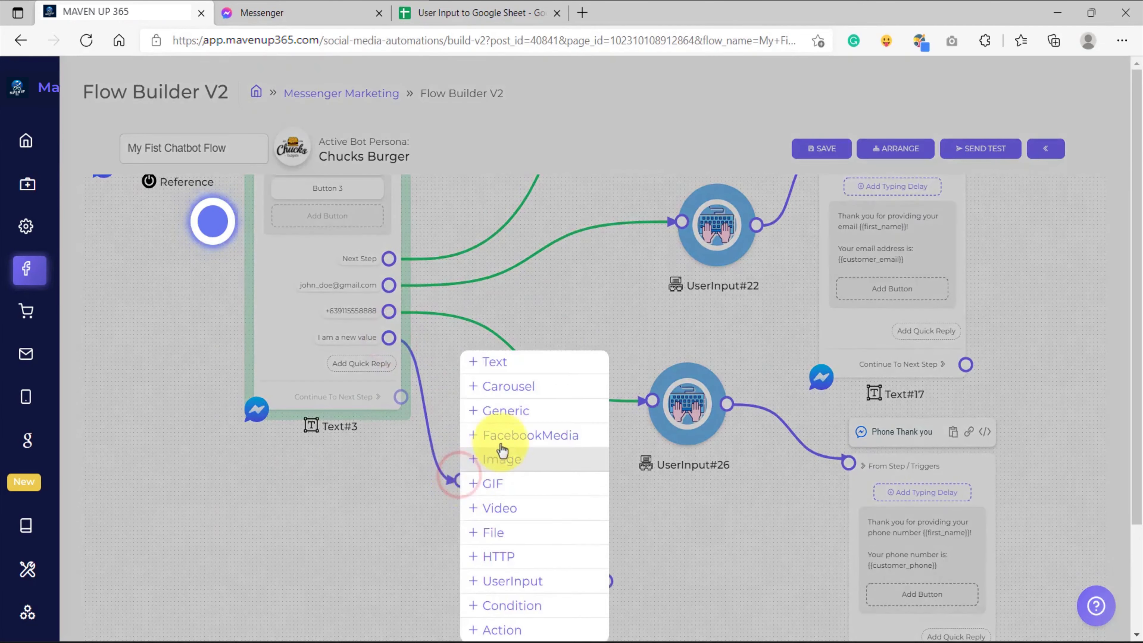
left_click(522, 581)
Create a dynamic custom variable named "new value" for the node and enable Google Sheet with User Input To Google Sheet selected
left_click(559, 325)
left_click(559, 318)
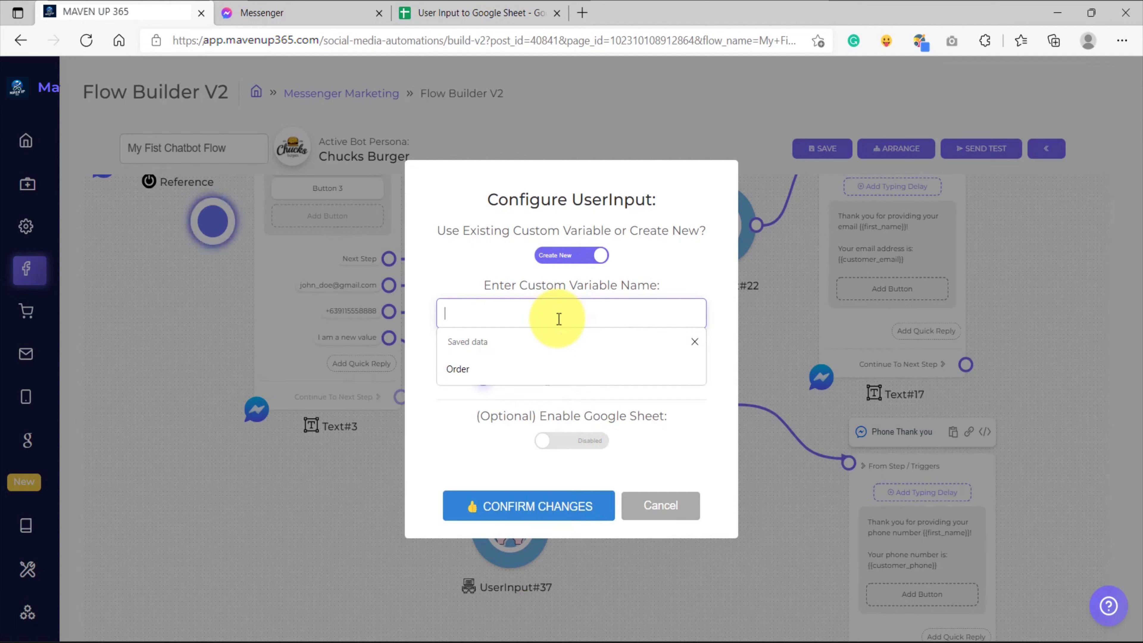
type("new value")
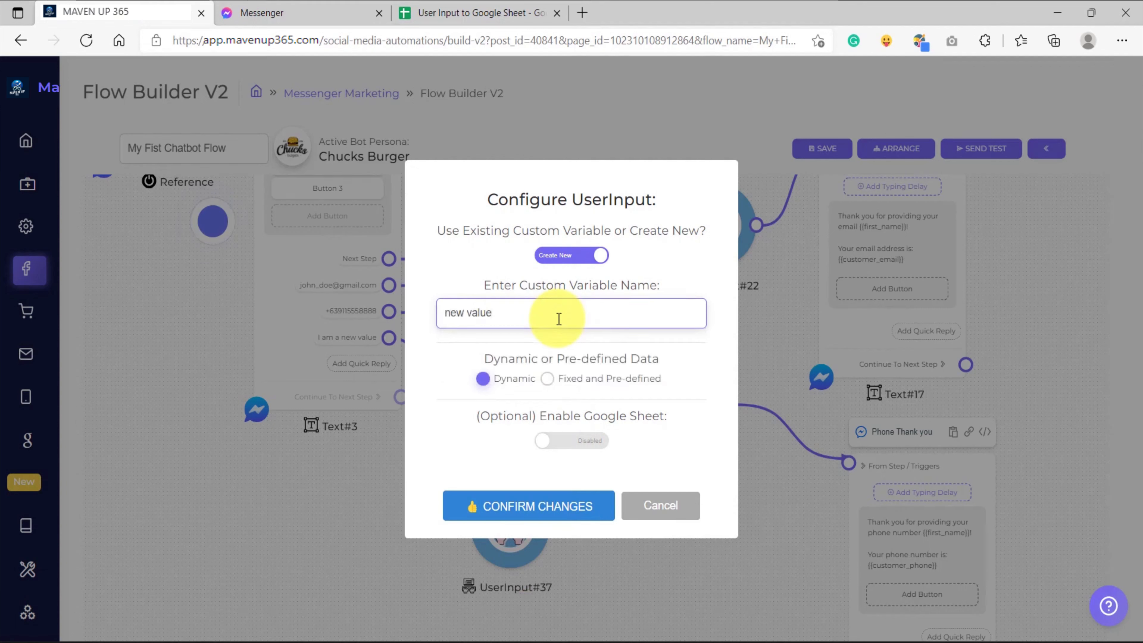
left_click(582, 447)
left_click(523, 466)
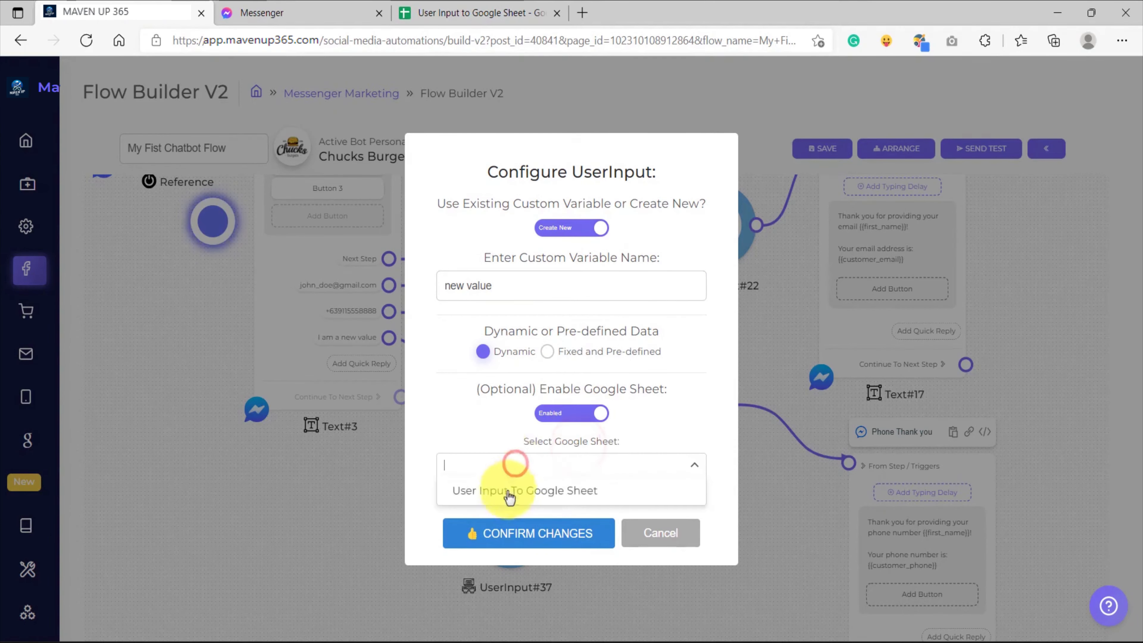
left_click(509, 485)
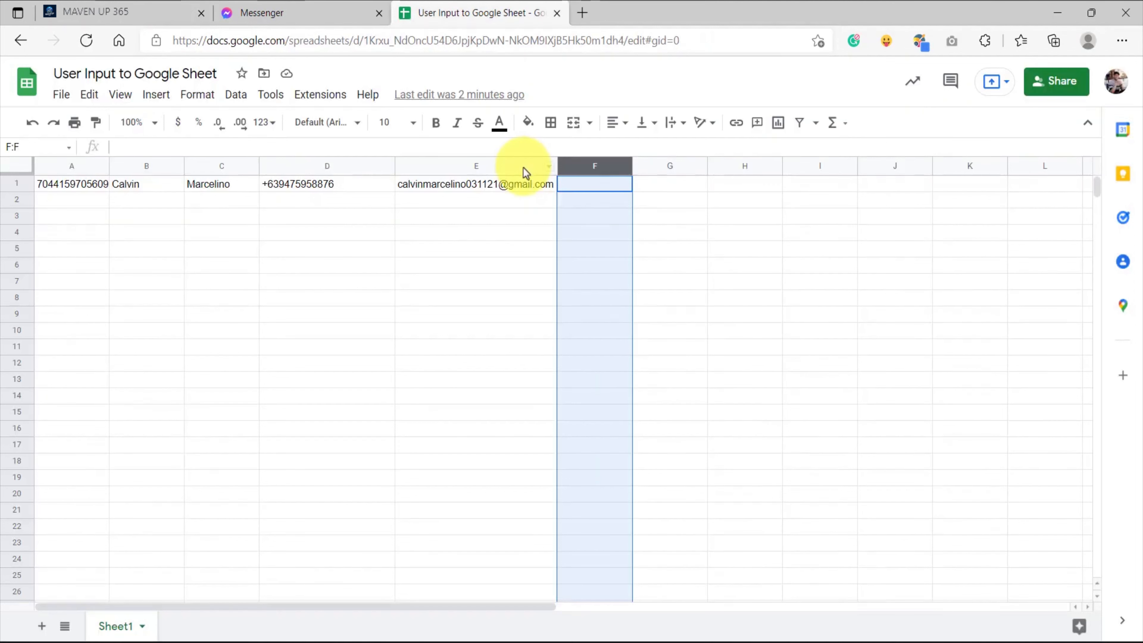
Check columns E and F in the spreadsheet, and confirm the new variable's settings with Sheet1 and column F
left_click(492, 165)
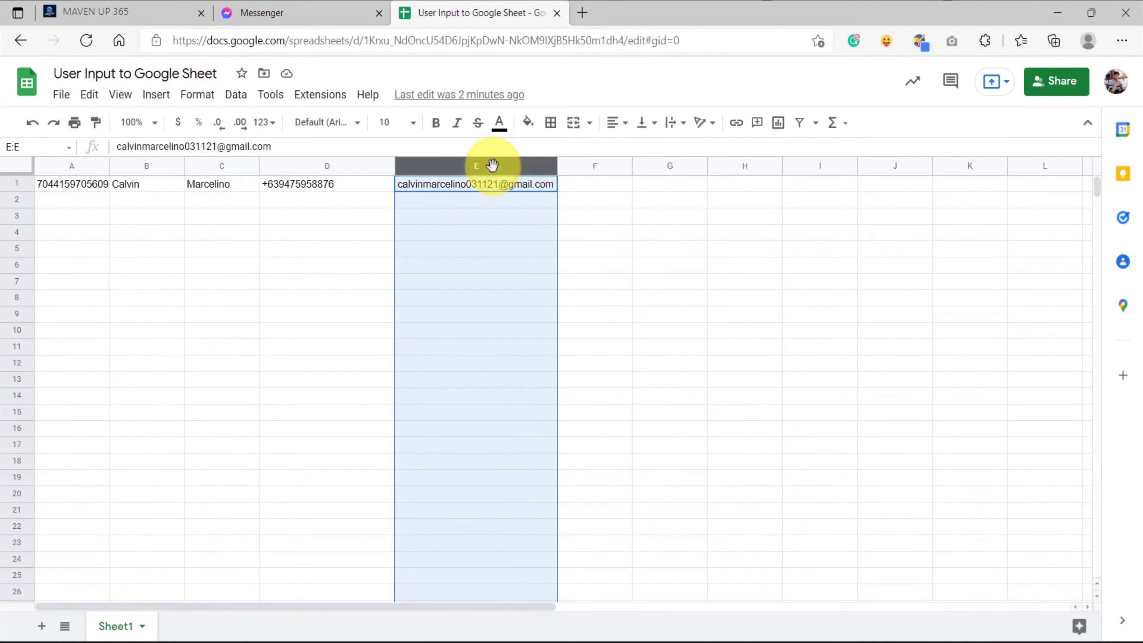
left_click(594, 166)
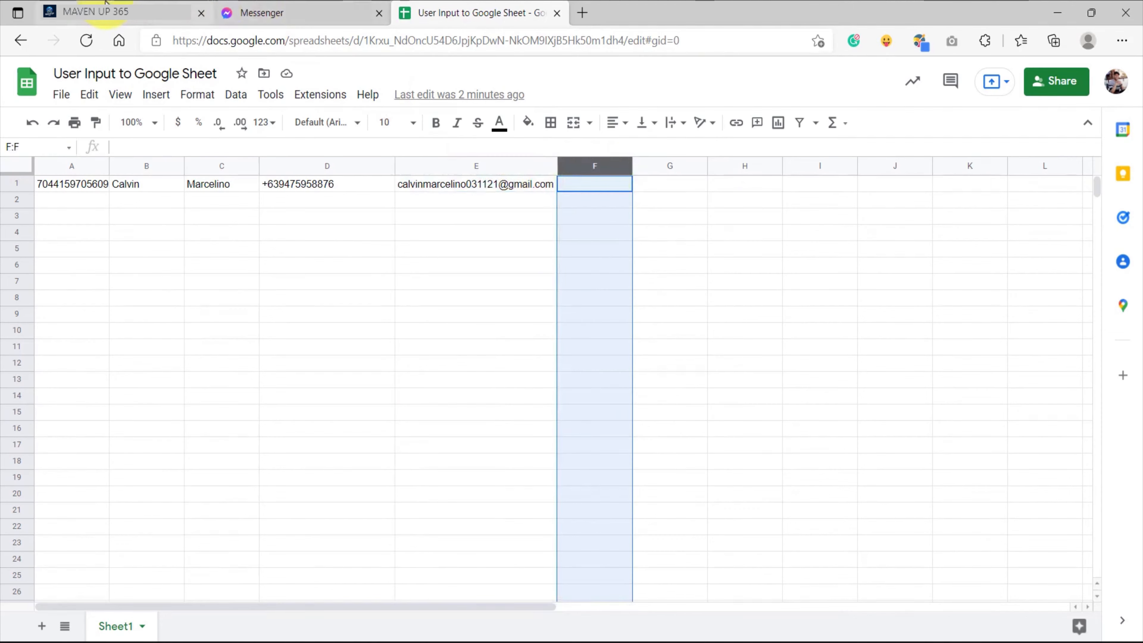
left_click(92, 12)
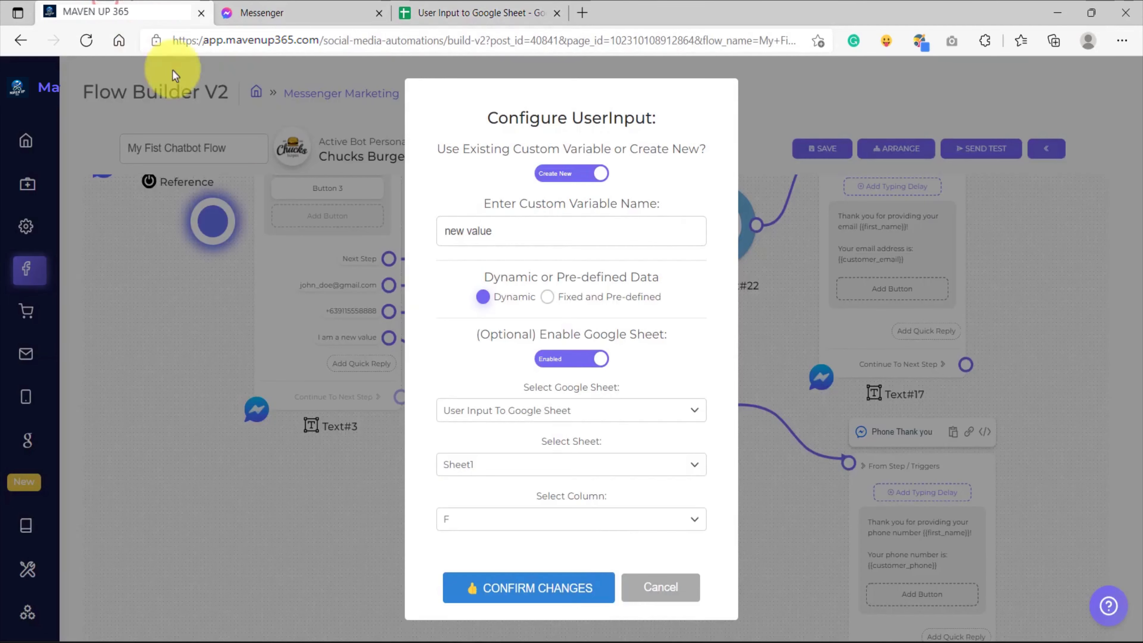
left_click(501, 590)
Add a Text node connected to the output of UserInput#37 and open its message for editing
left_click_drag(541, 353, 595, 408)
left_click(658, 319)
left_click(658, 454)
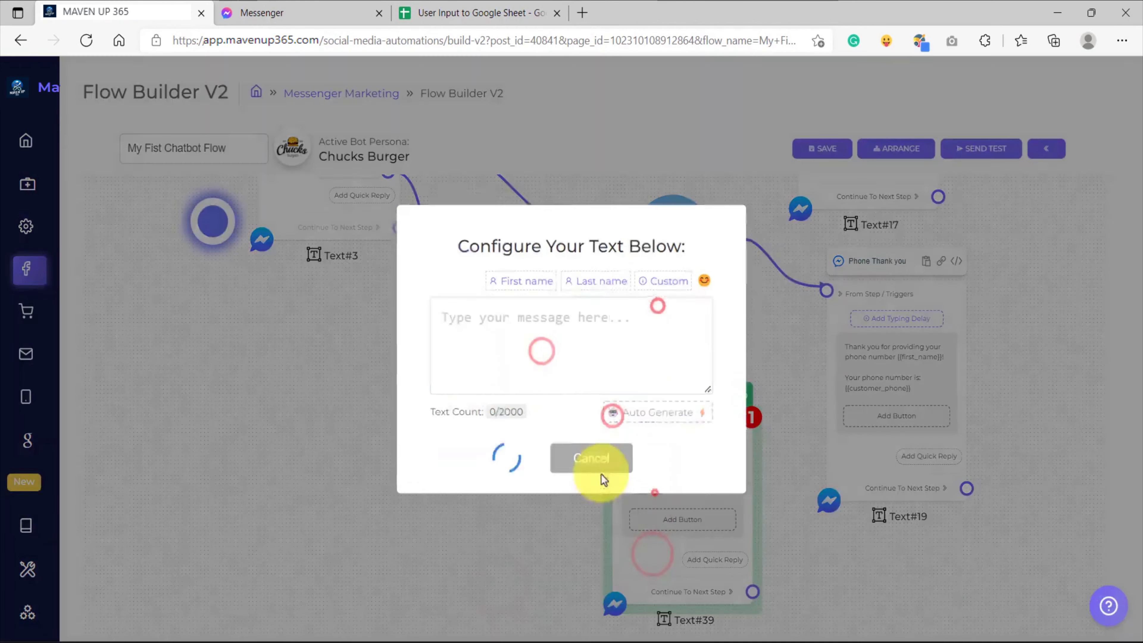
Set the message to "Thank you! You have registered:" on two lines, followed by the new value custom variable, and confirm it
left_click(518, 359)
type("Thank you!")
key("Return")
type("You have re")
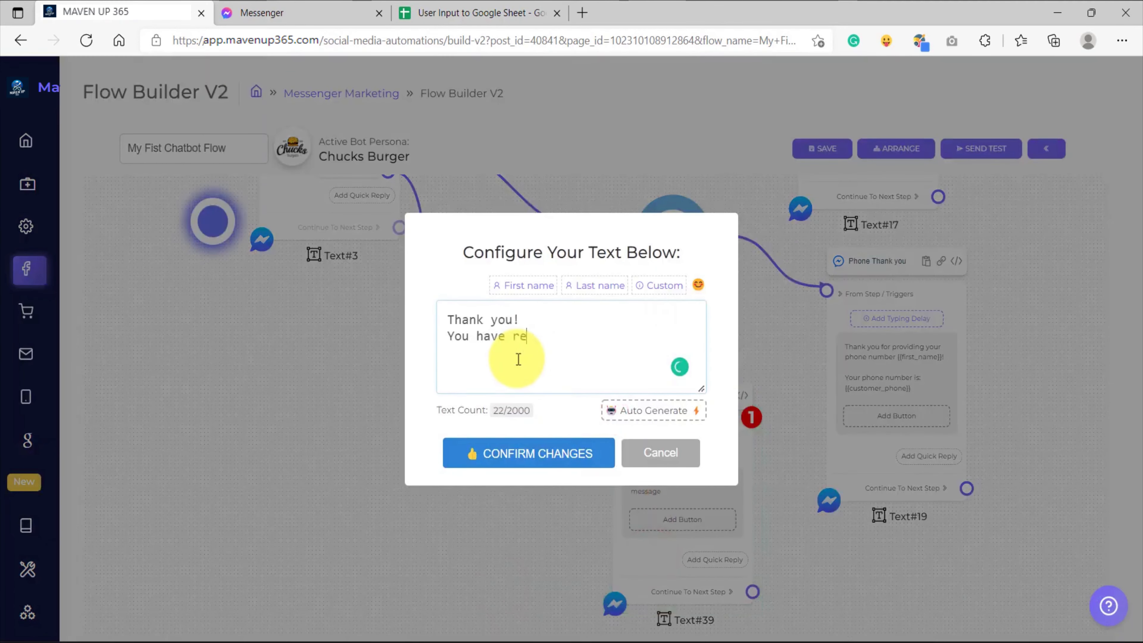
type("gistered:")
left_click(654, 284)
left_click(763, 255)
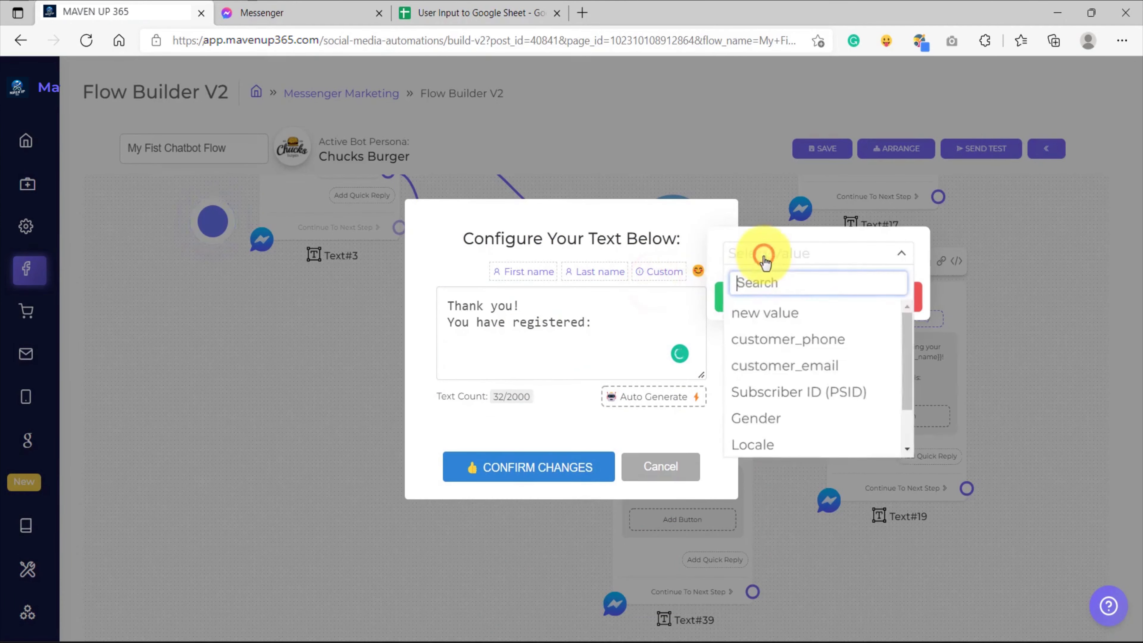
left_click(765, 315)
left_click(766, 303)
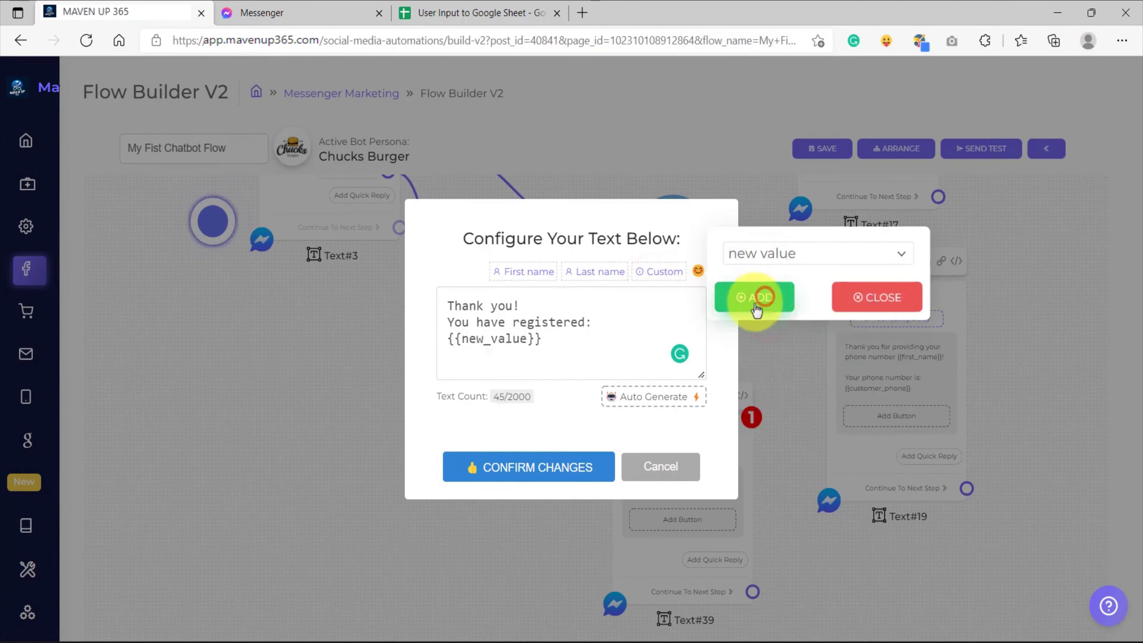
left_click(524, 452)
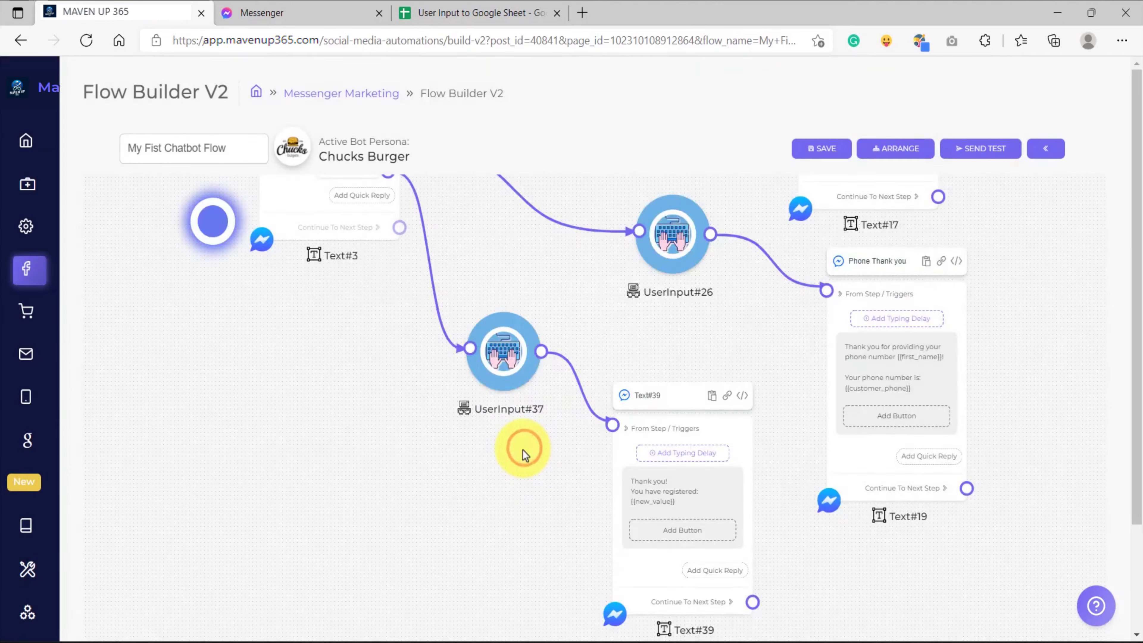
Save the flow and send it as a test to the Chucks Burger Messenger chat
left_click(825, 149)
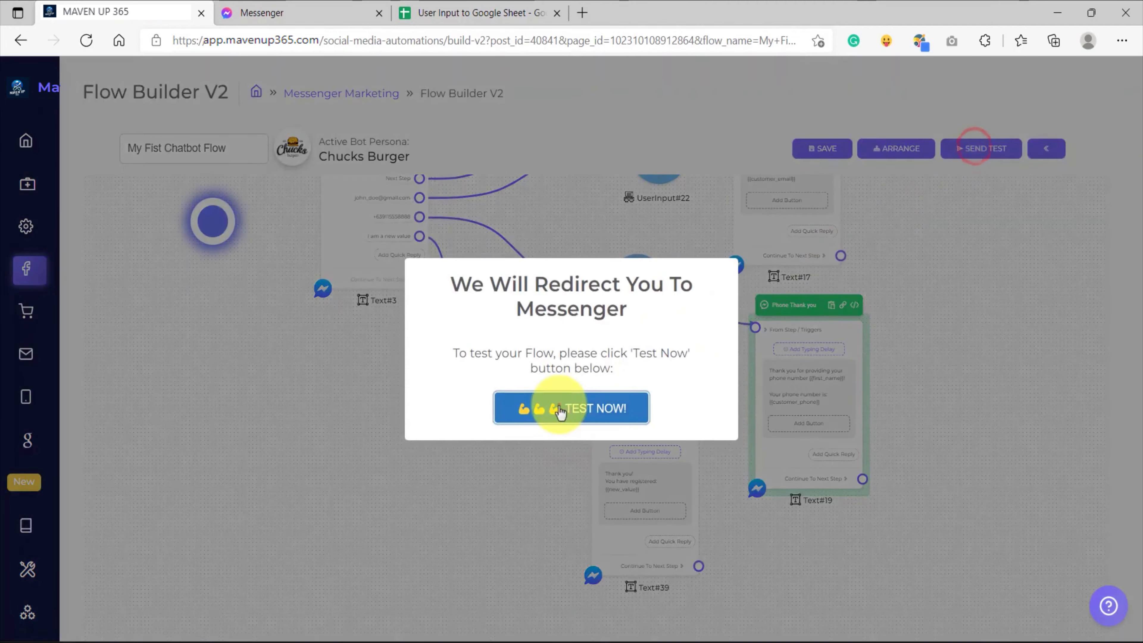
left_click(555, 408)
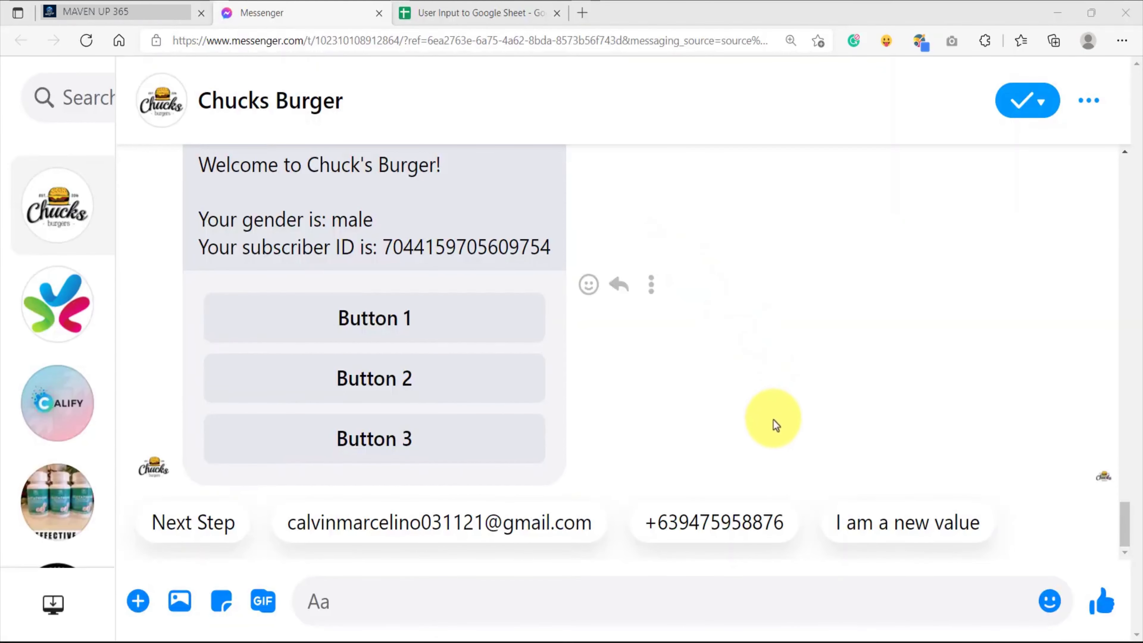
Send the "I am a new value" quick reply in the Chucks Burger chat and check the registered value in the bot's response
left_click(907, 538)
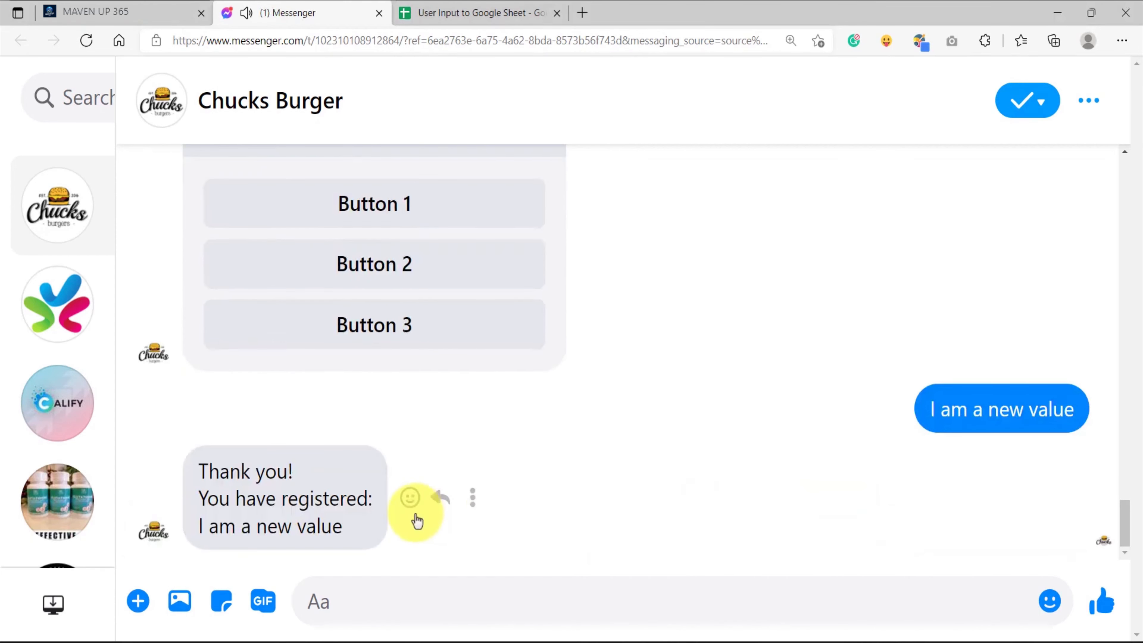
left_click_drag(344, 529, 200, 525)
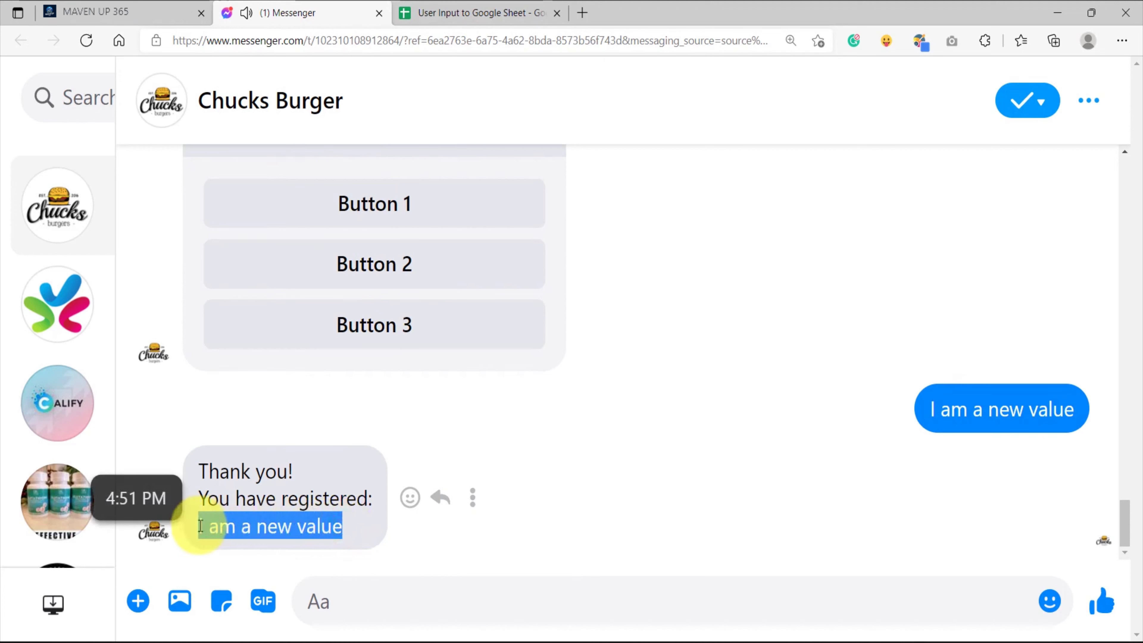
left_click(289, 533)
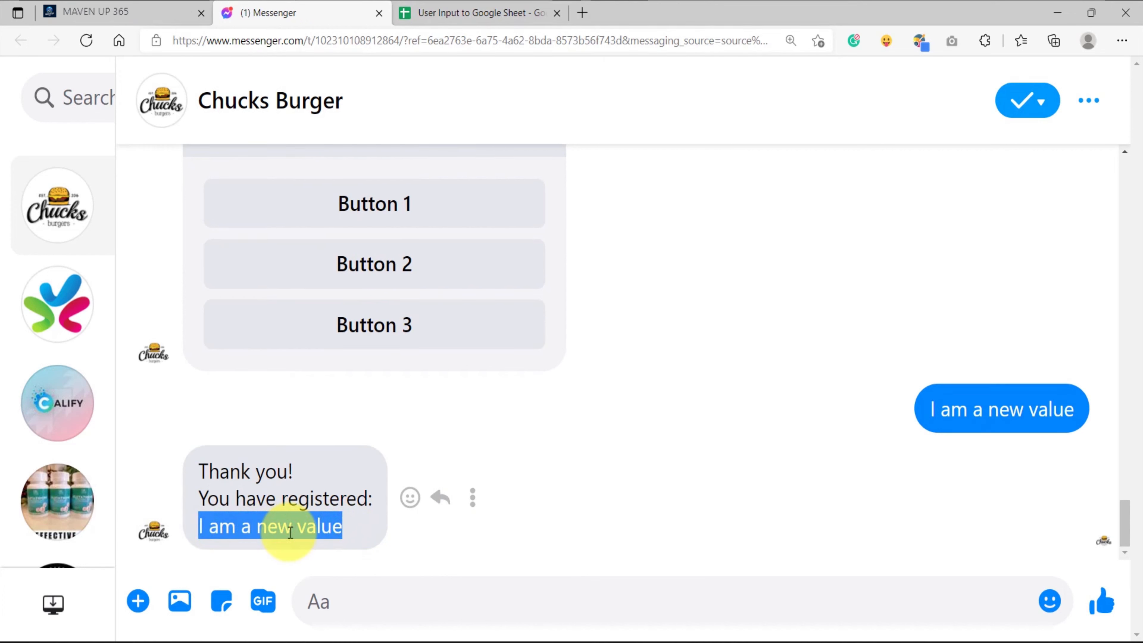
Switch to the User Input to Google Sheet spreadsheet and check the saved entry in column F, cell F1
left_click(484, 5)
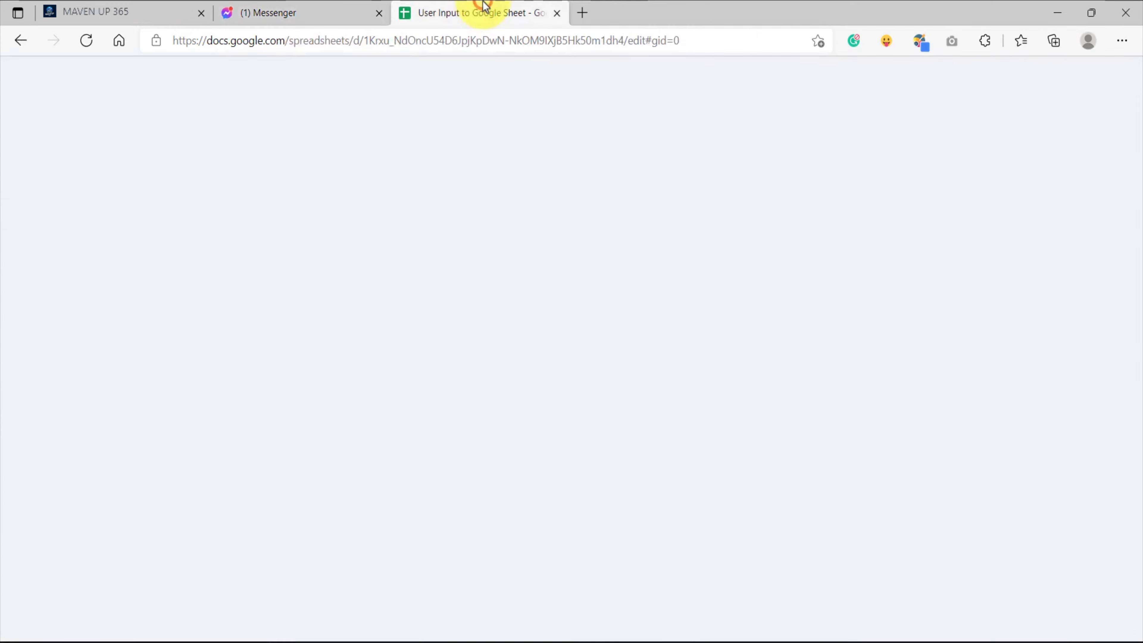
left_click(161, 147)
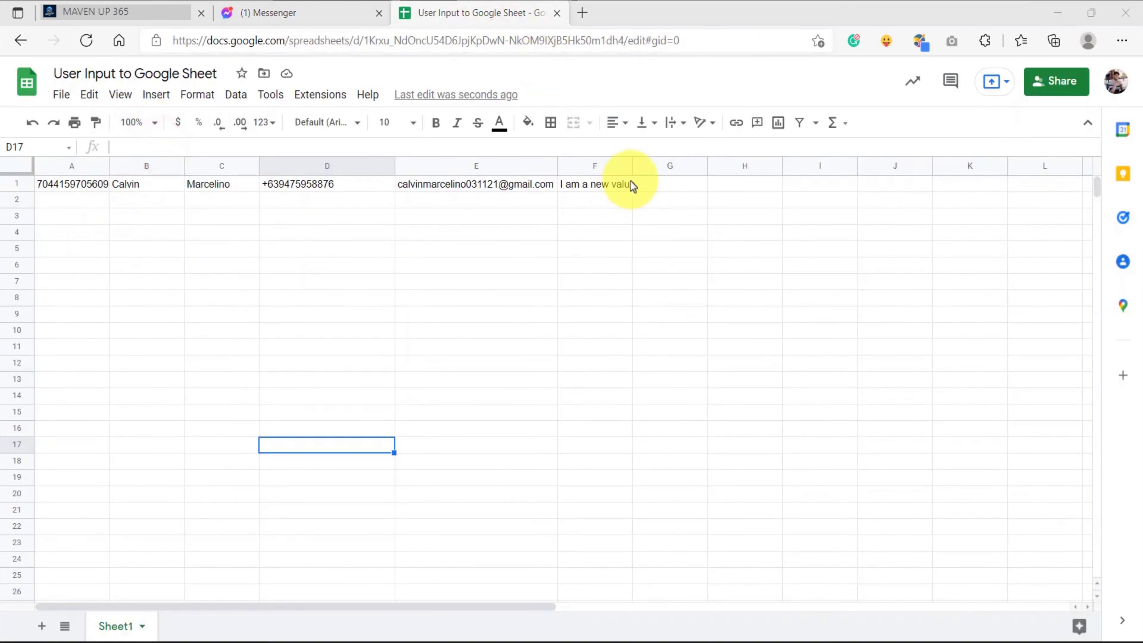
left_click(595, 164)
left_click(598, 185)
left_click(593, 204)
left_click(590, 185)
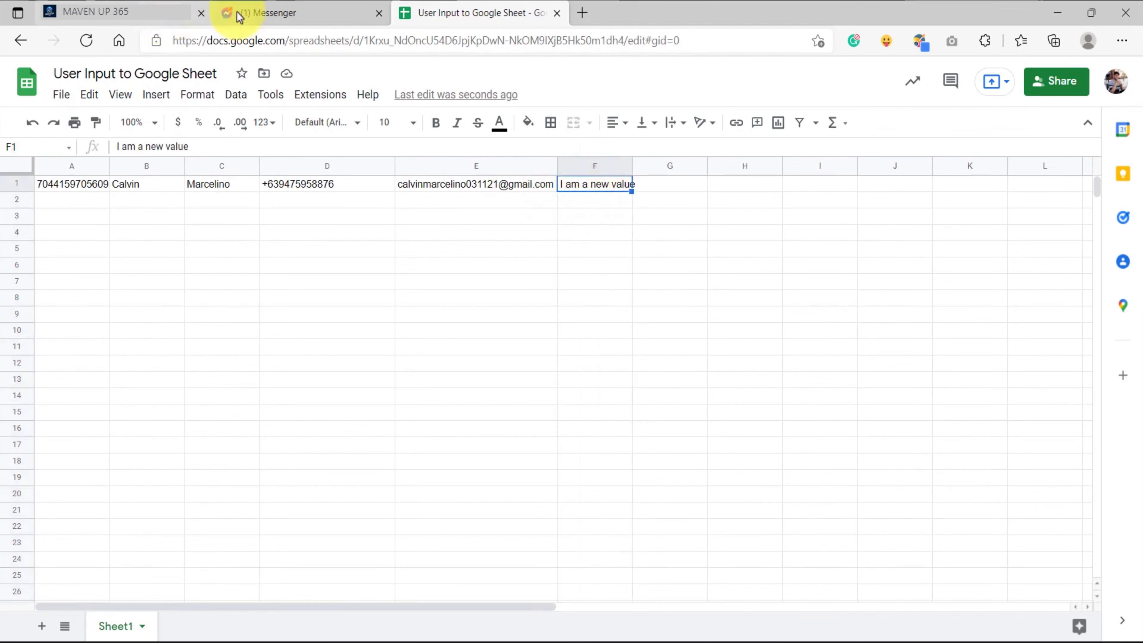
Switch to the MAVEN UP 365 flow builder and examine the message, buttons and quick replies of the Text#3 node
left_click(161, 17)
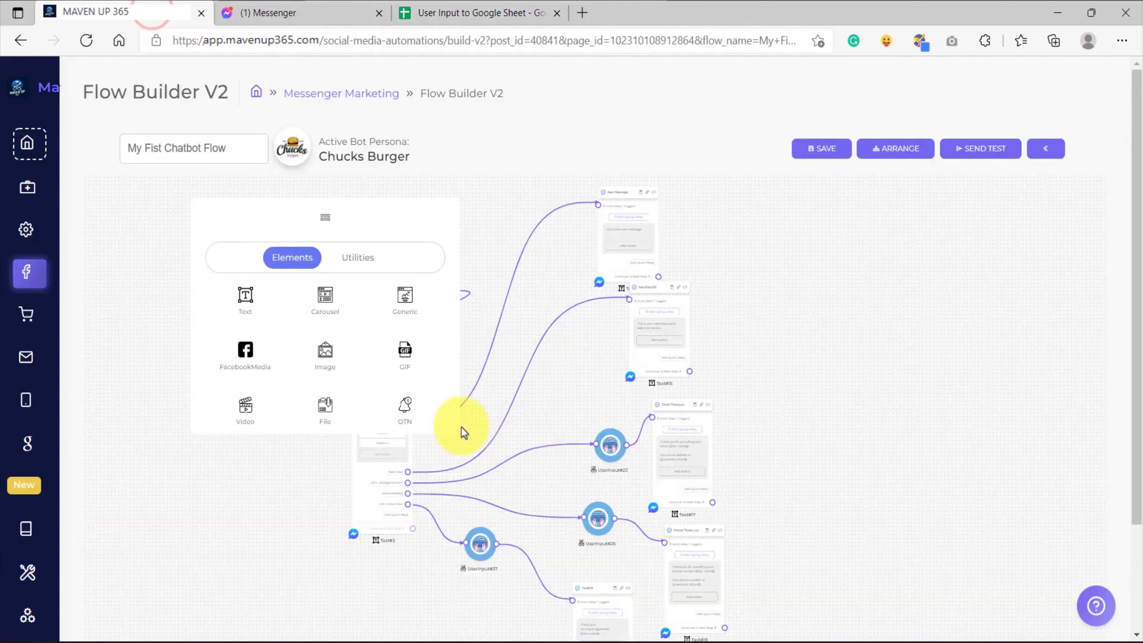
scroll(430, 443, "up", 8)
left_click_drag(478, 405, 517, 424)
left_click(423, 417)
scroll(418, 412, "down", 3)
scroll(413, 386, "up", 5)
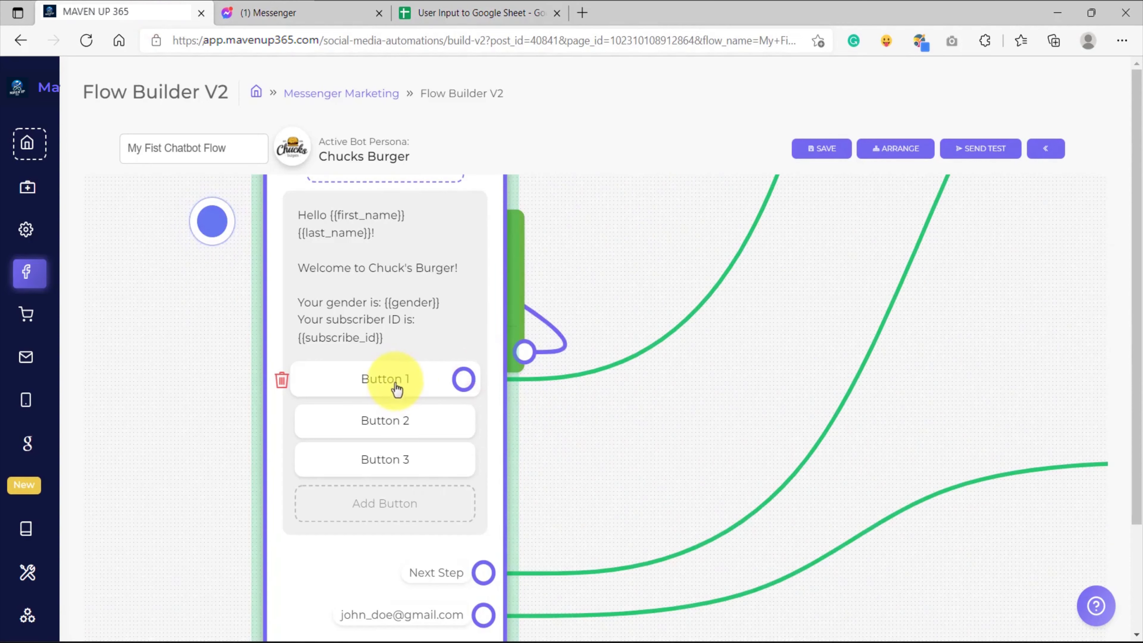
scroll(495, 450, "down", 3)
scroll(491, 461, "up", 2)
scroll(490, 461, "up", 2)
scroll(493, 455, "down", 3)
scroll(492, 454, "up", 2)
scroll(497, 452, "down", 2)
scroll(493, 455, "down", 2)
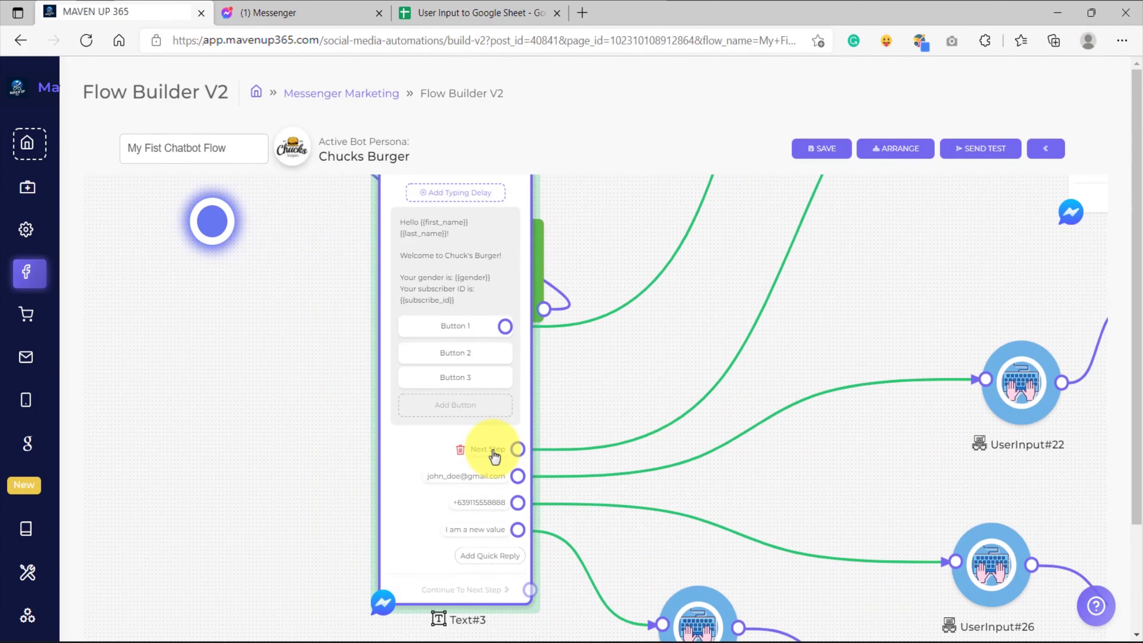
Inspect the button type and text of the Next Step quick reply in Text#3, and close its settings without changes
scroll(492, 457, "up", 3)
left_click(492, 458)
left_click_drag(548, 391, 508, 369)
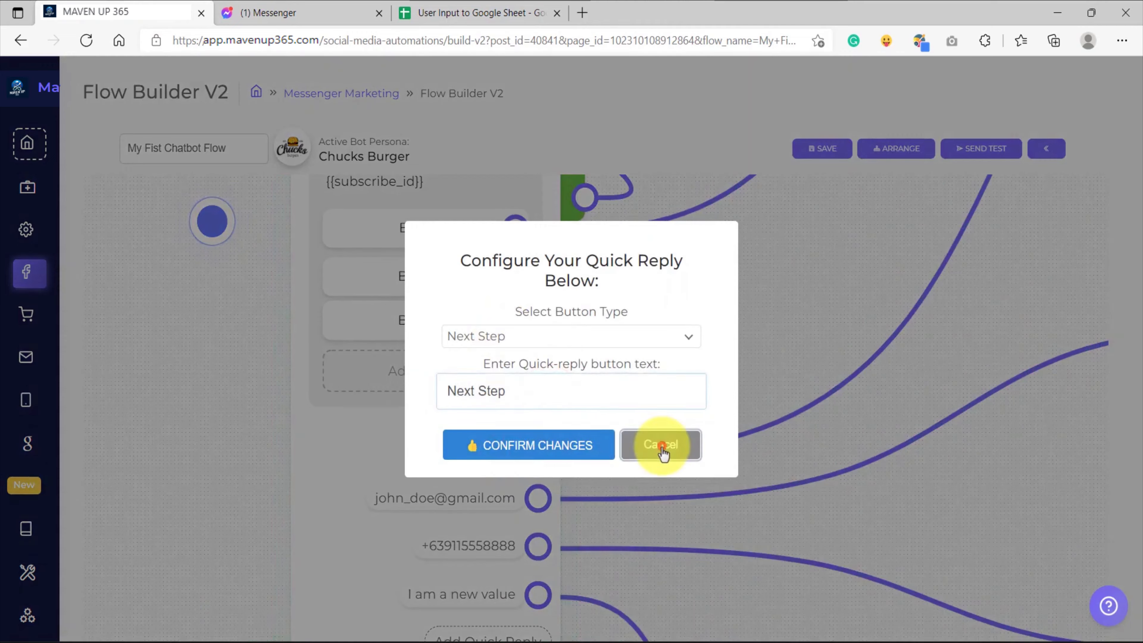
left_click(659, 445)
left_click(495, 422)
left_click(656, 417)
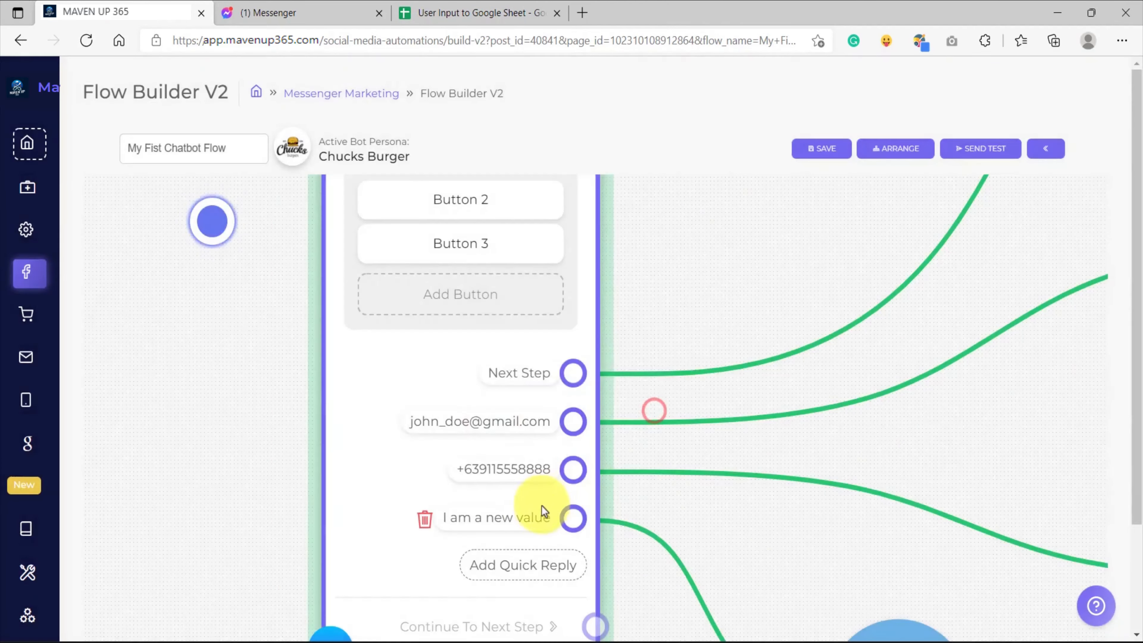
Inspect which custom variable UserInput#37 uses, and close its configuration without changes
scroll(604, 436, "down", 2)
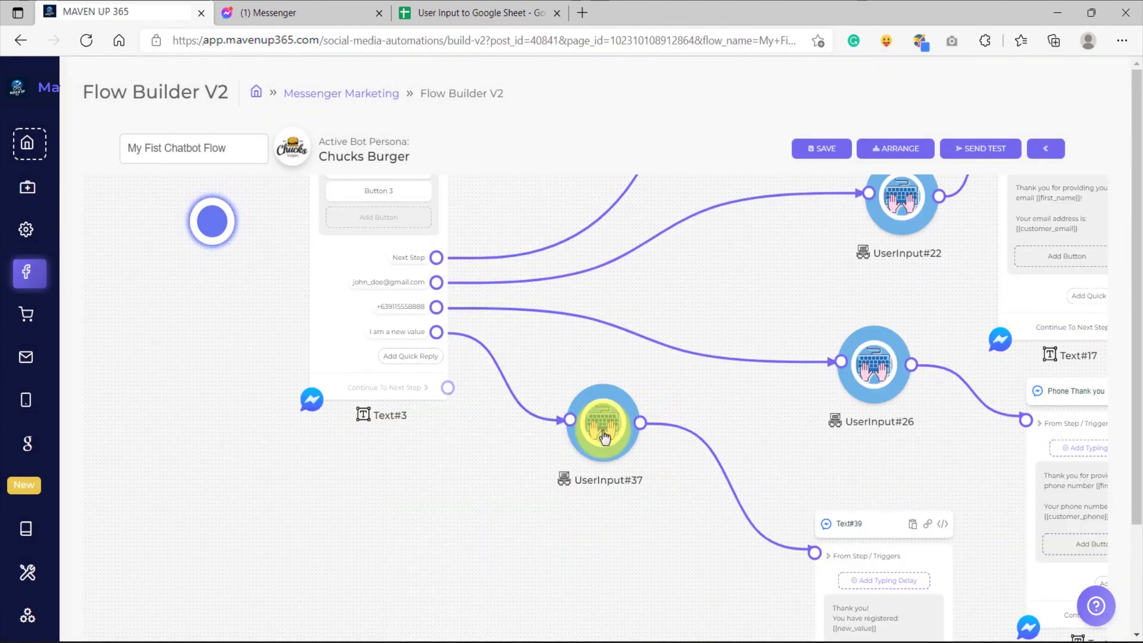
left_click(604, 436)
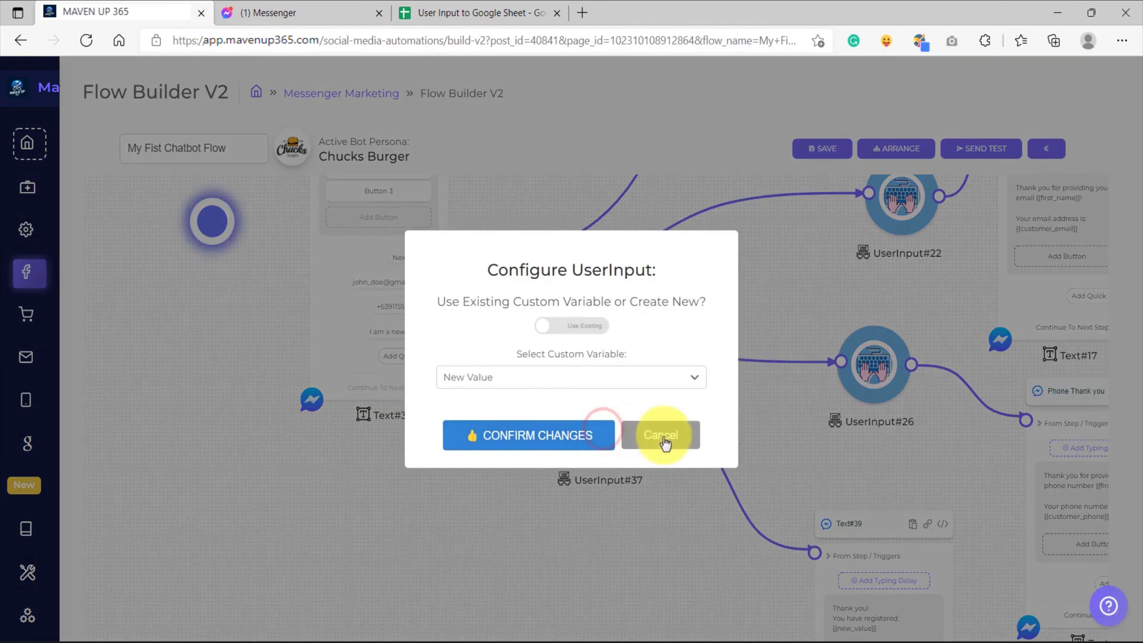
left_click(660, 436)
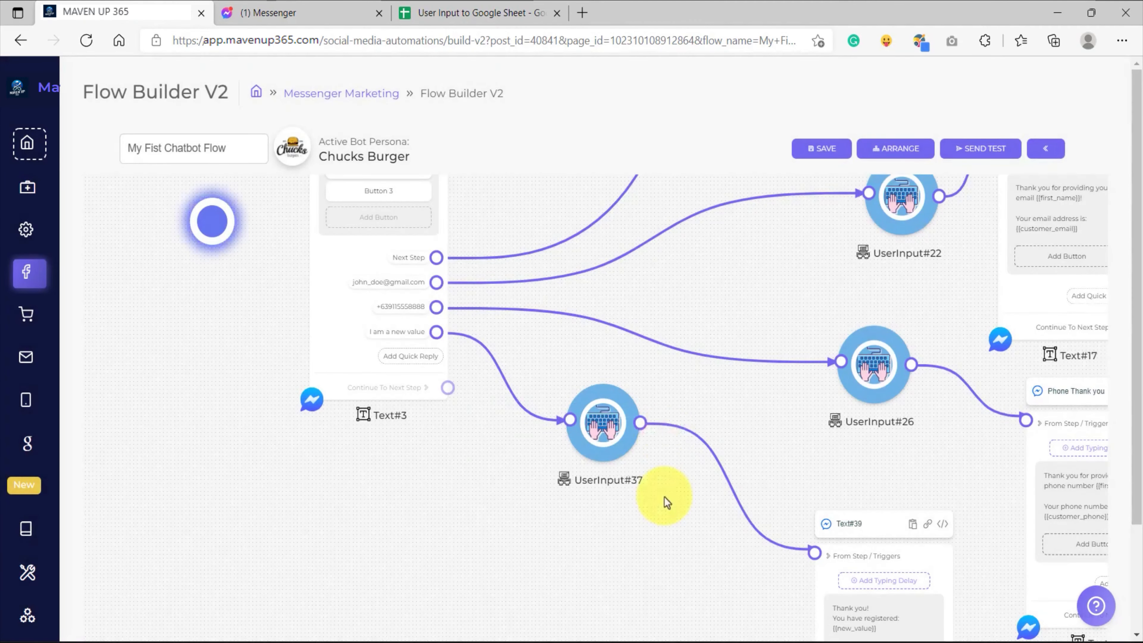